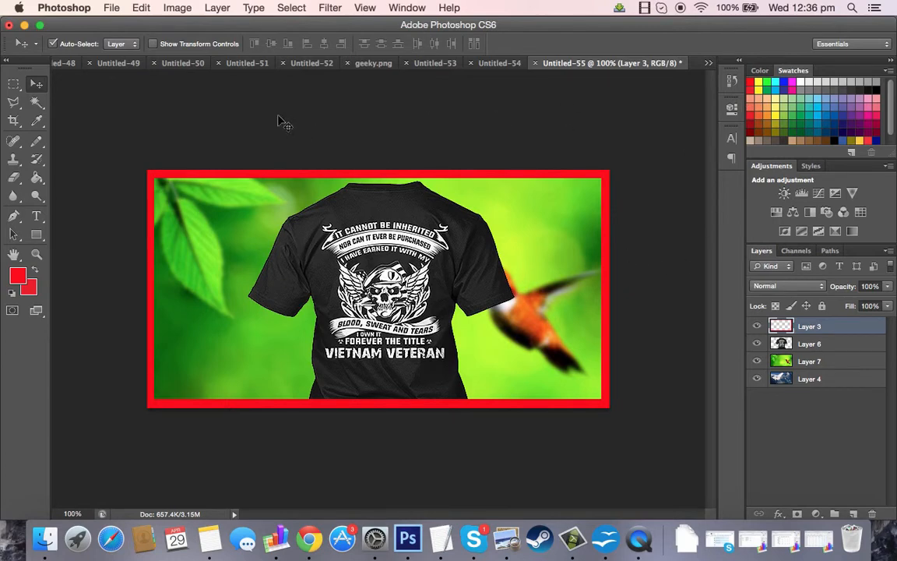
# Create a new 500 × 500 pixel document with a transparent background.
pyautogui.click(113, 10)
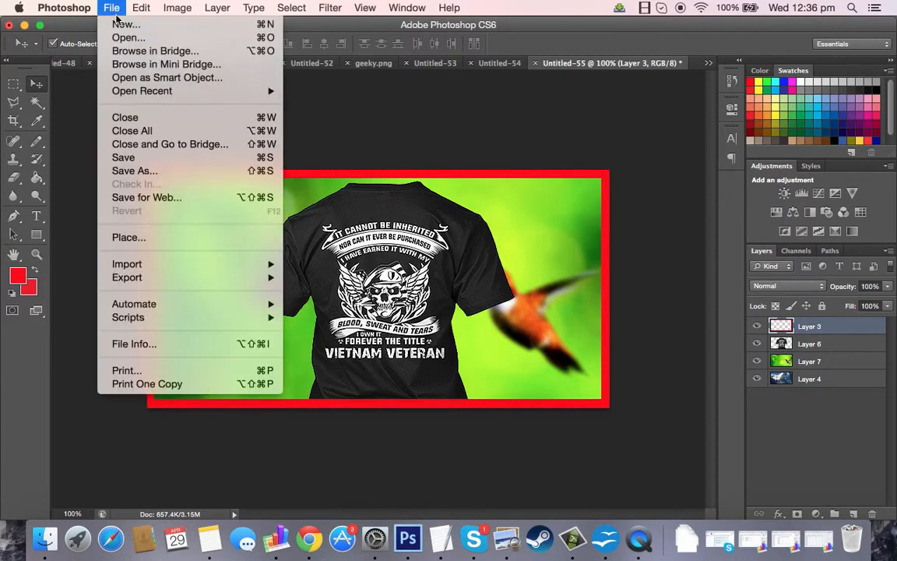
pyautogui.click(121, 24)
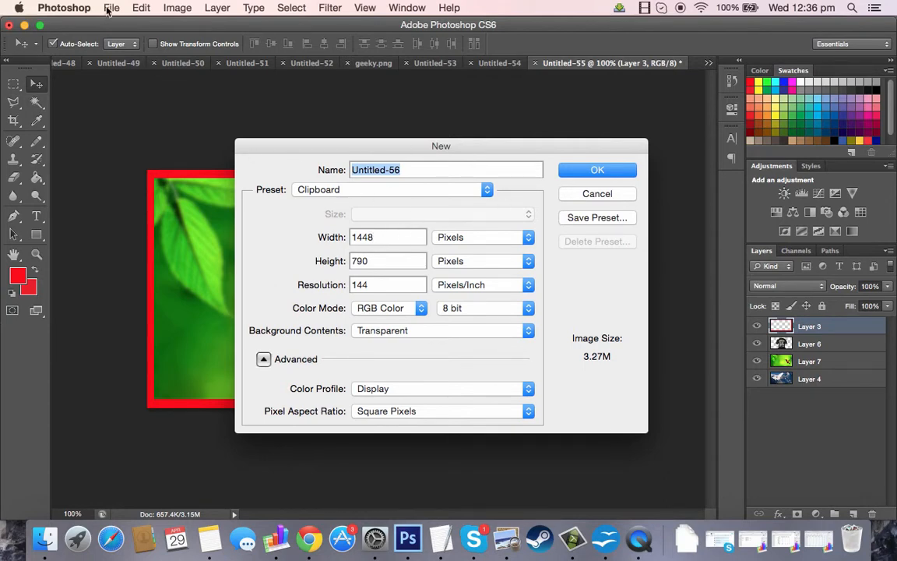
pyautogui.doubleClick(380, 245)
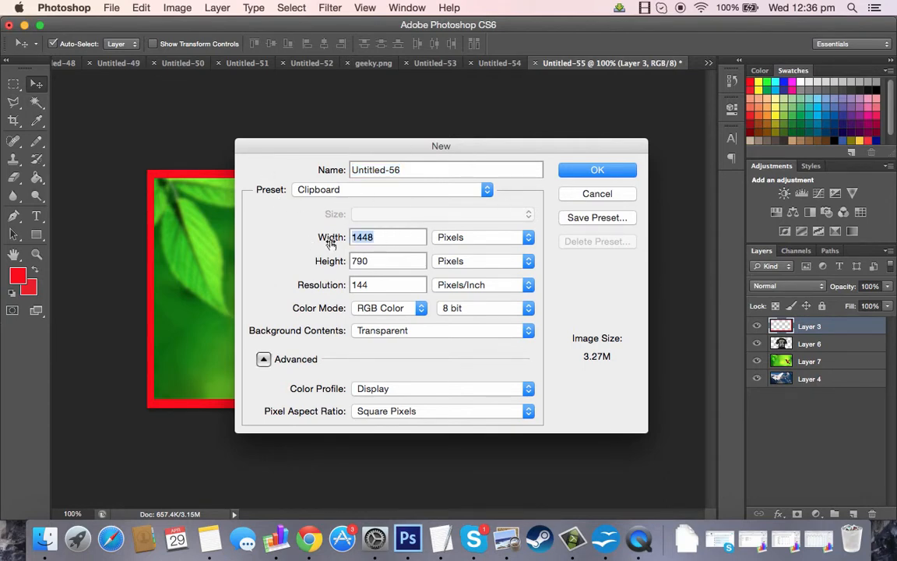
pyautogui.write('500')
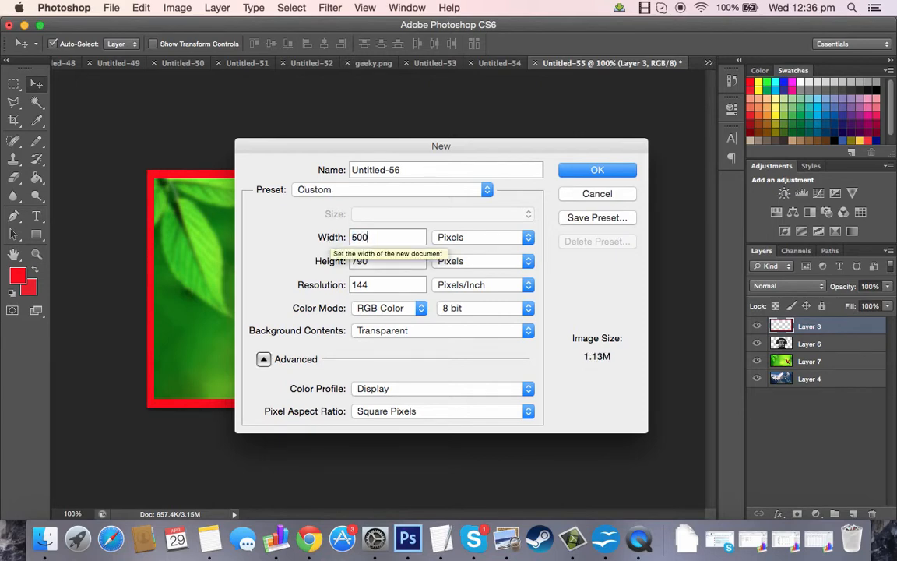
pyautogui.click(391, 260)
pyautogui.doubleClick(392, 260)
pyautogui.write('500')
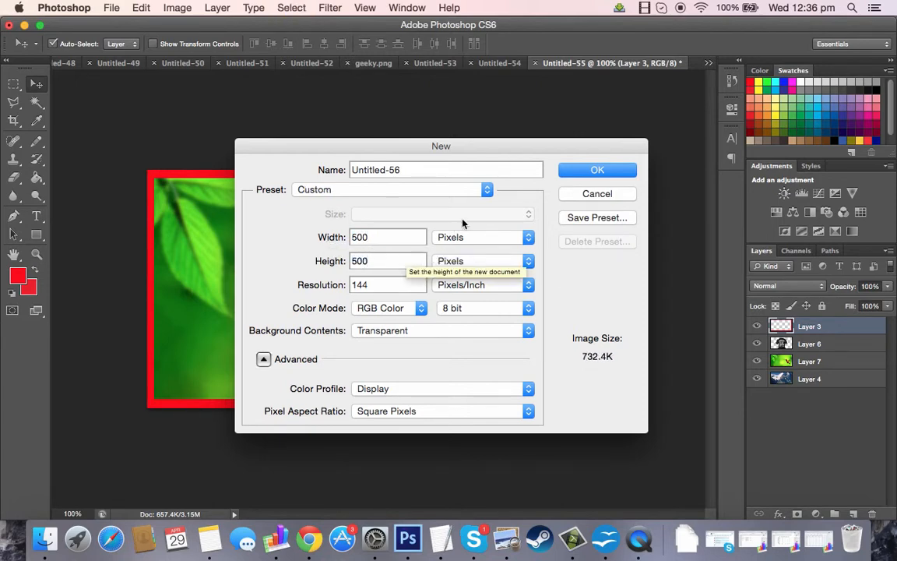
pyautogui.click(594, 173)
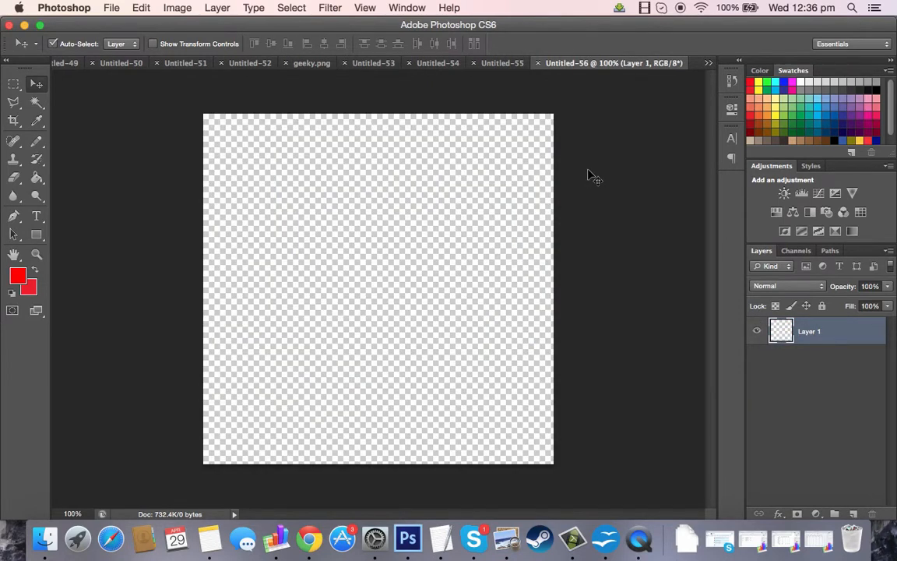
# Return to the Untitled-55 document and move Layer 3 down two positions in the stack, below Layer 7.
pyautogui.click(501, 64)
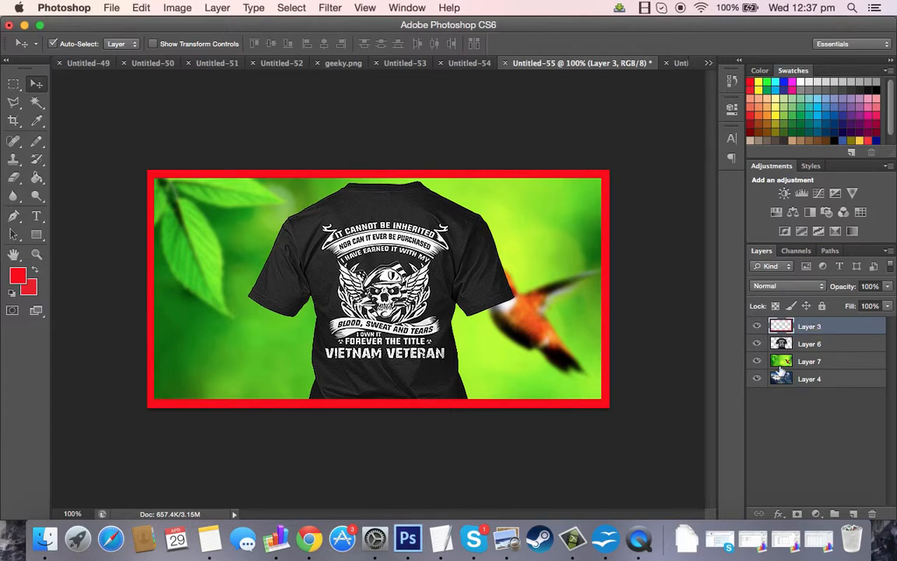
pyautogui.click(785, 344)
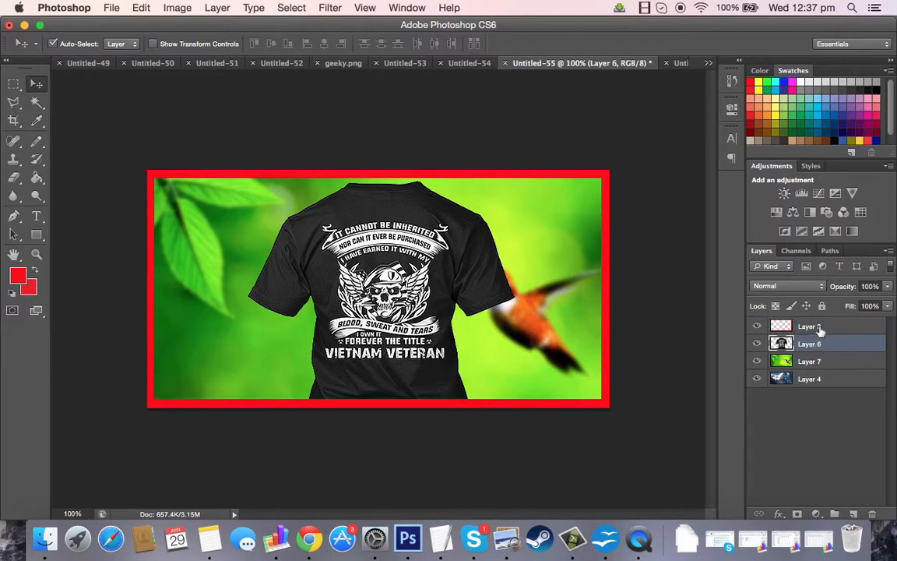
pyautogui.click(818, 327)
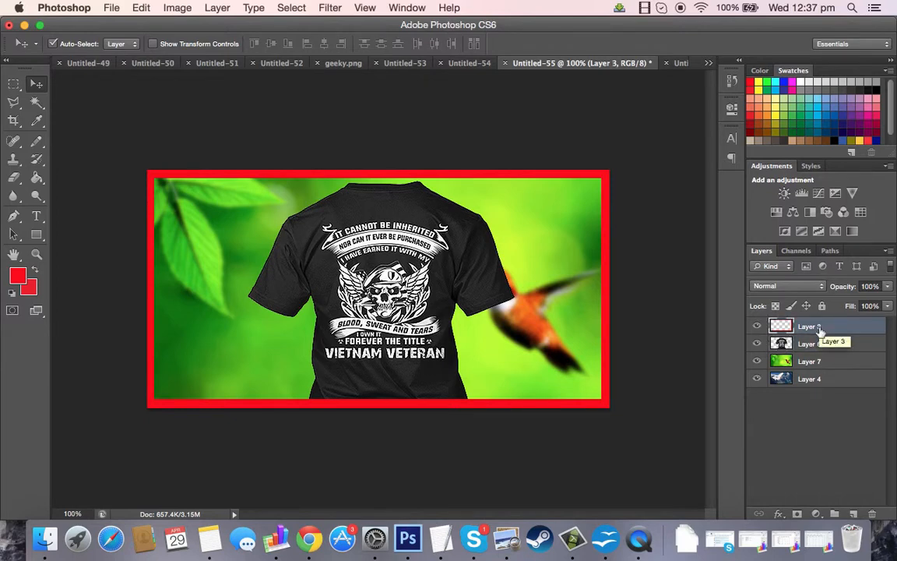
pyautogui.click(802, 346)
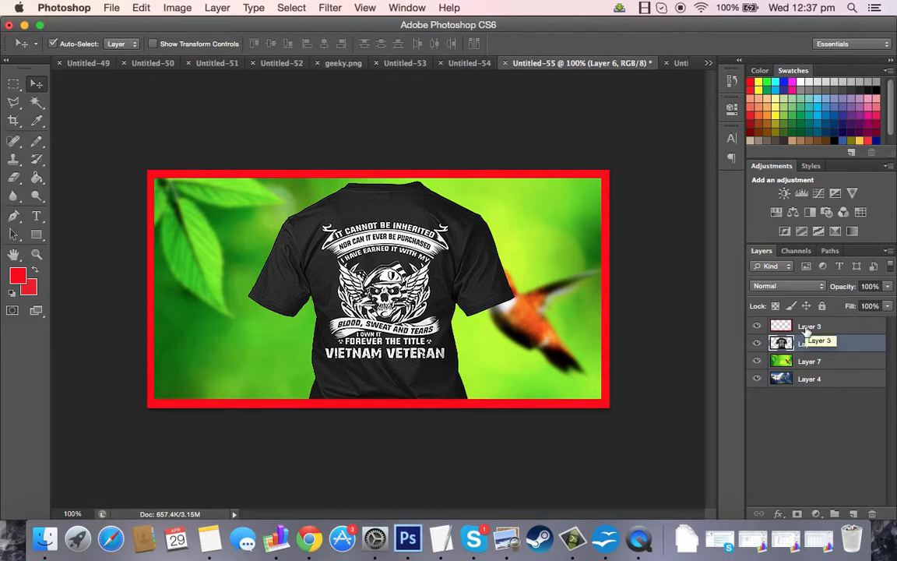
pyautogui.click(807, 331)
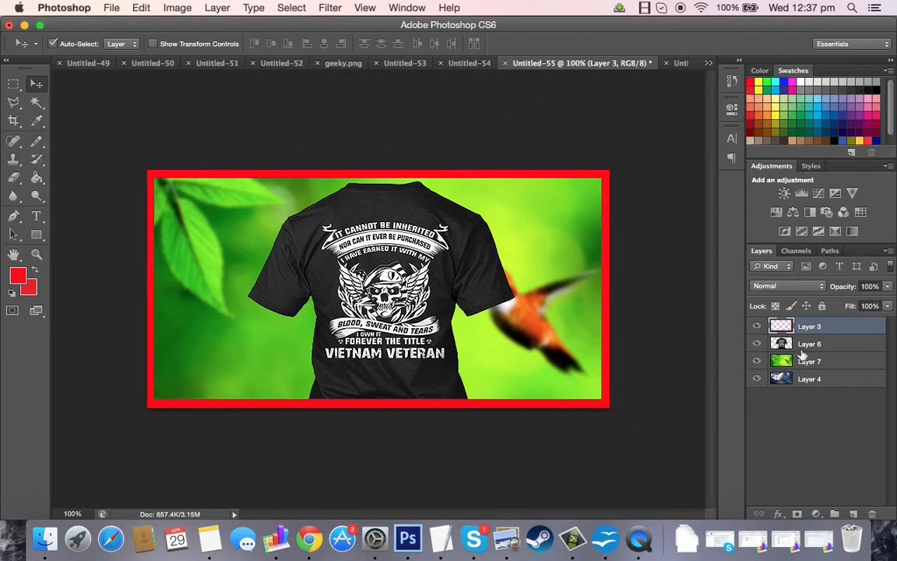
pyautogui.press('super+bracketleft')
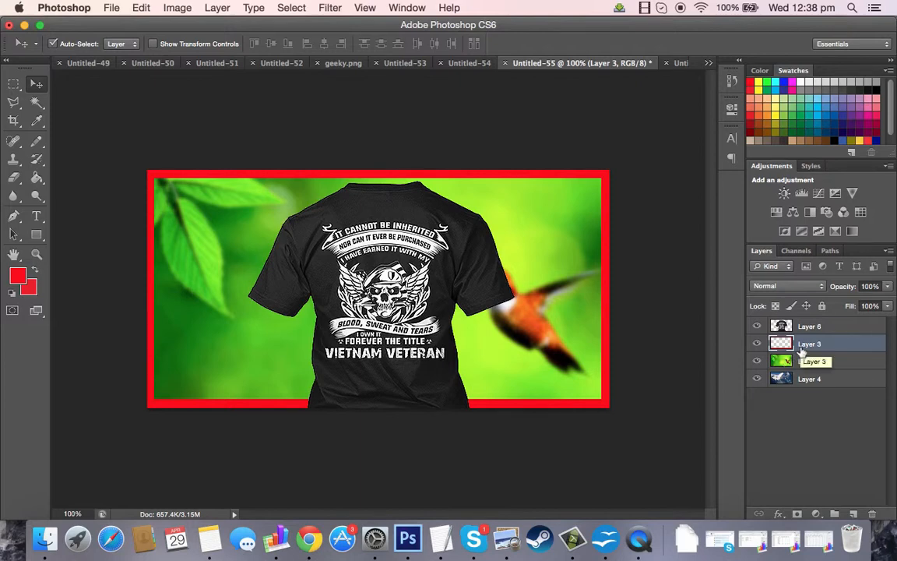
pyautogui.press('super+bracketleft')
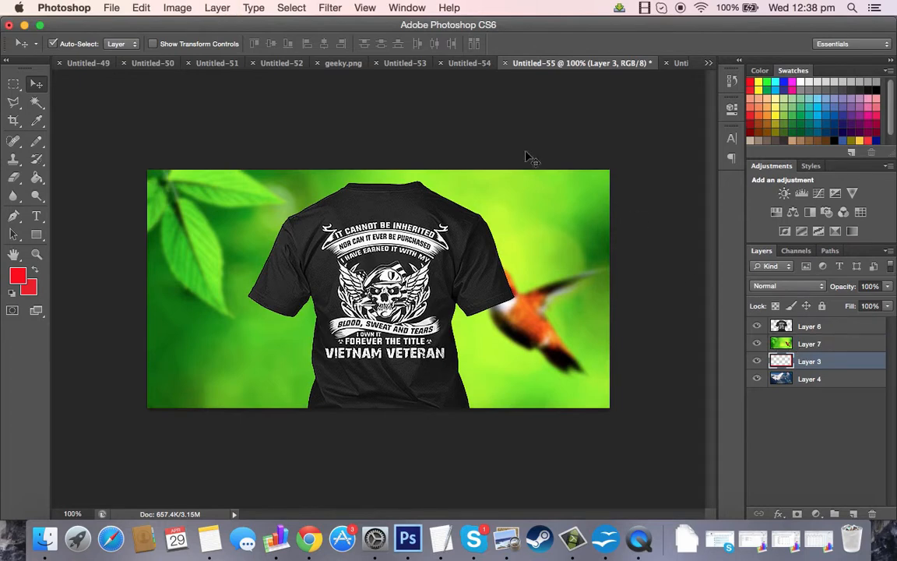
# Hide Layer 7 and nudge the T-shirt layer slightly on the canvas.
pyautogui.click(779, 349)
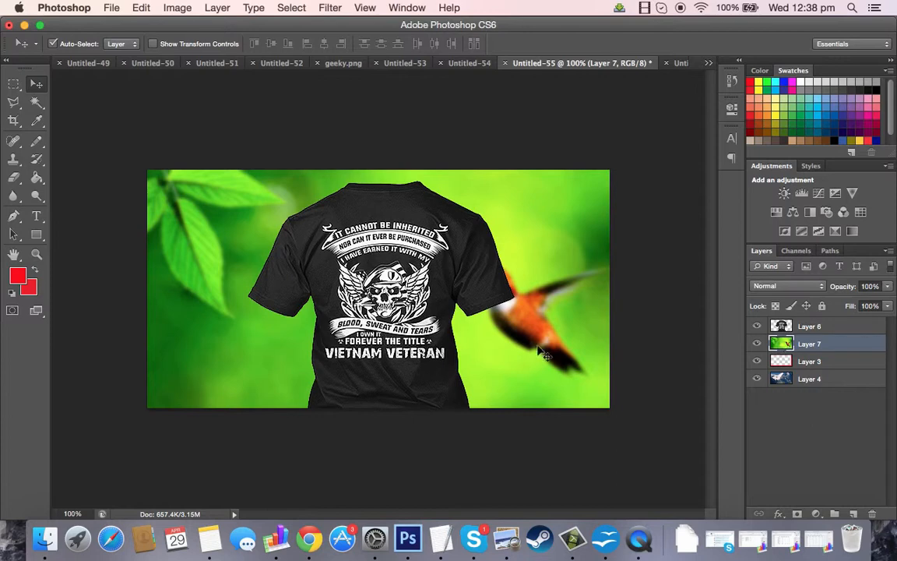
pyautogui.click(758, 345)
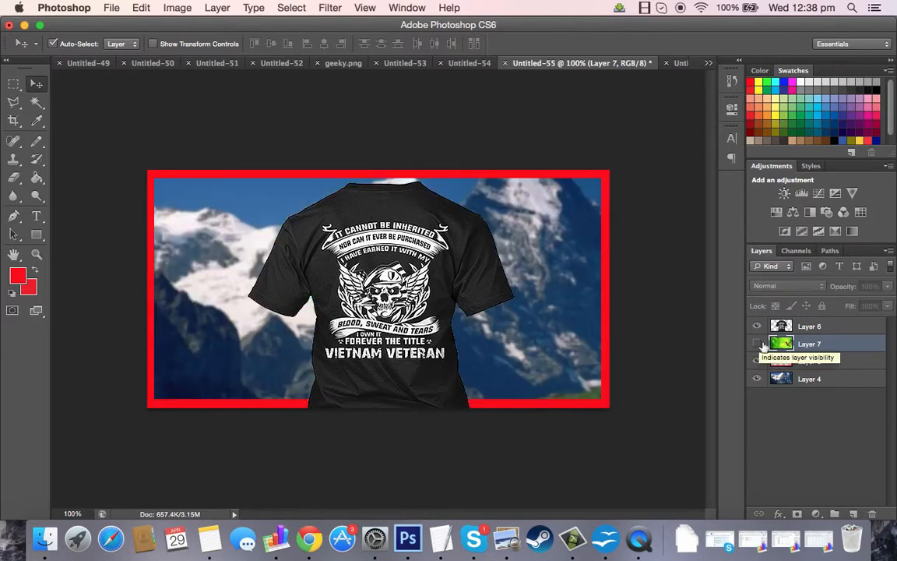
pyautogui.click(793, 381)
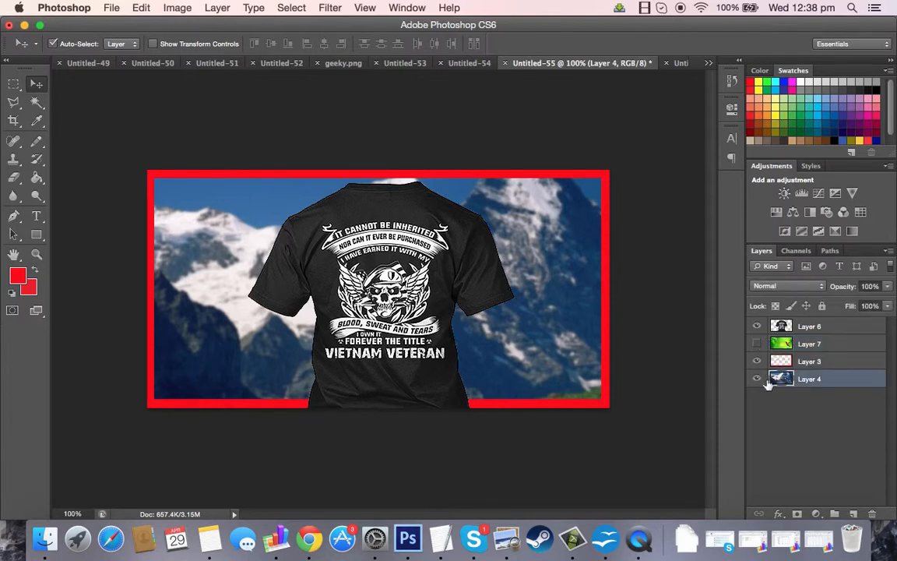
pyautogui.click(787, 326)
pyautogui.click(794, 360)
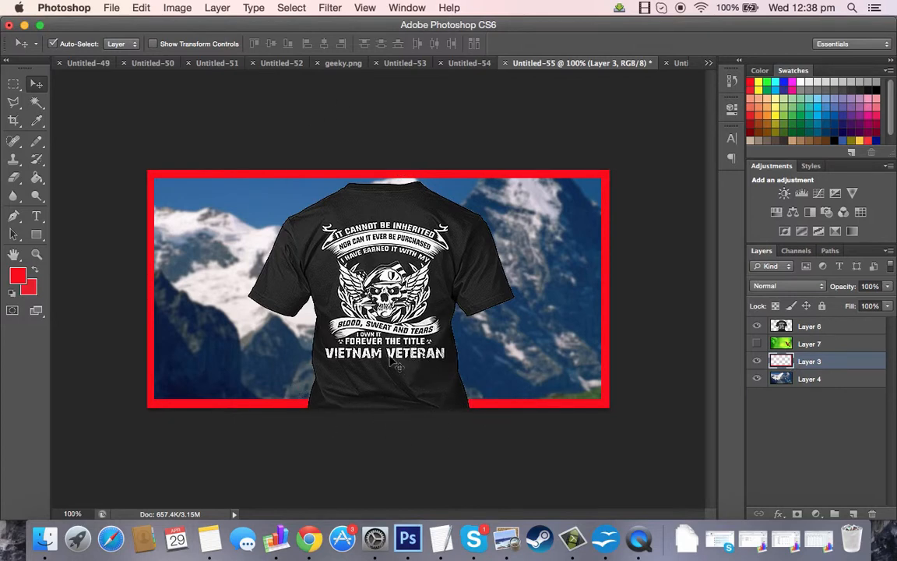
pyautogui.moveTo(356, 329); pyautogui.dragTo(135, 281)
pyautogui.moveTo(170, 323); pyautogui.dragTo(391, 368)
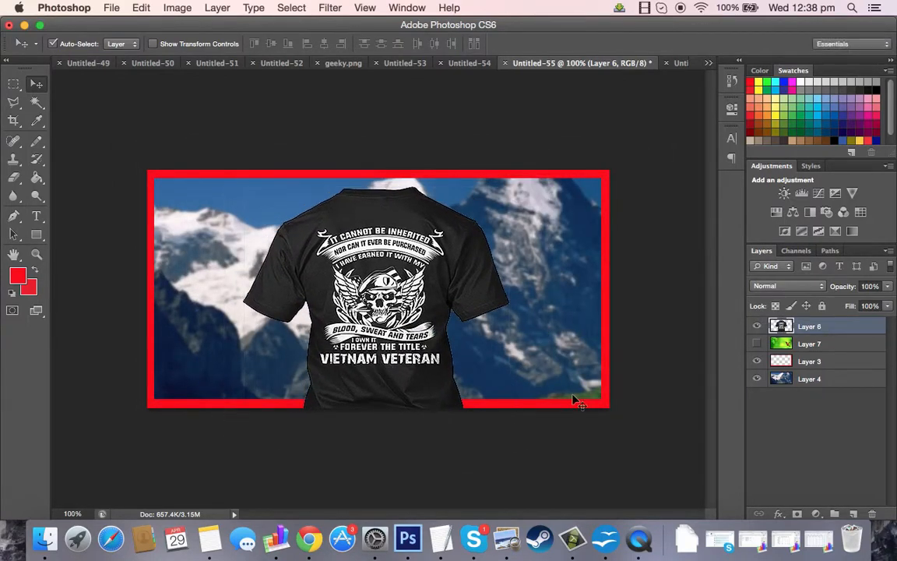
# Hide Layers 3 and 6 to view Layer 4 alone, then show Layers 3, 7 and 6 again.
pyautogui.click(785, 368)
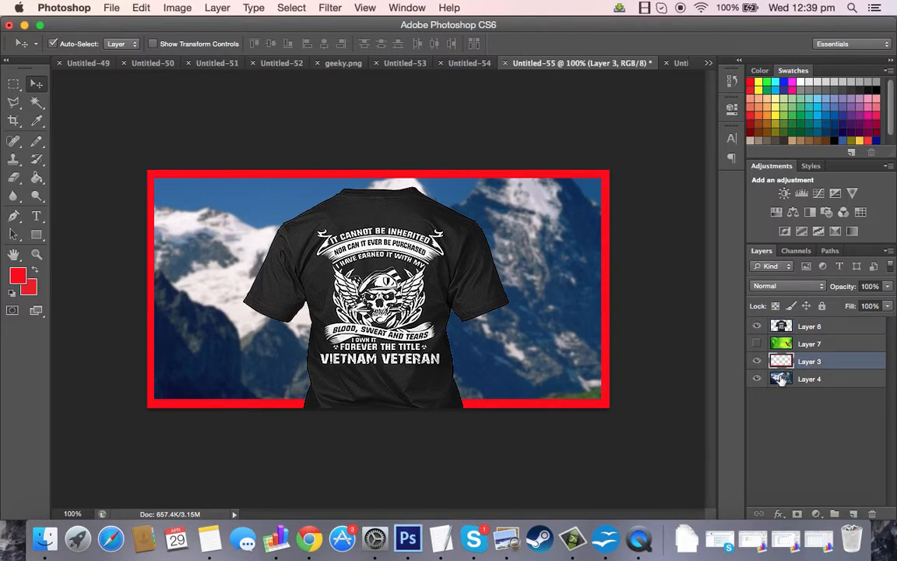
pyautogui.click(782, 381)
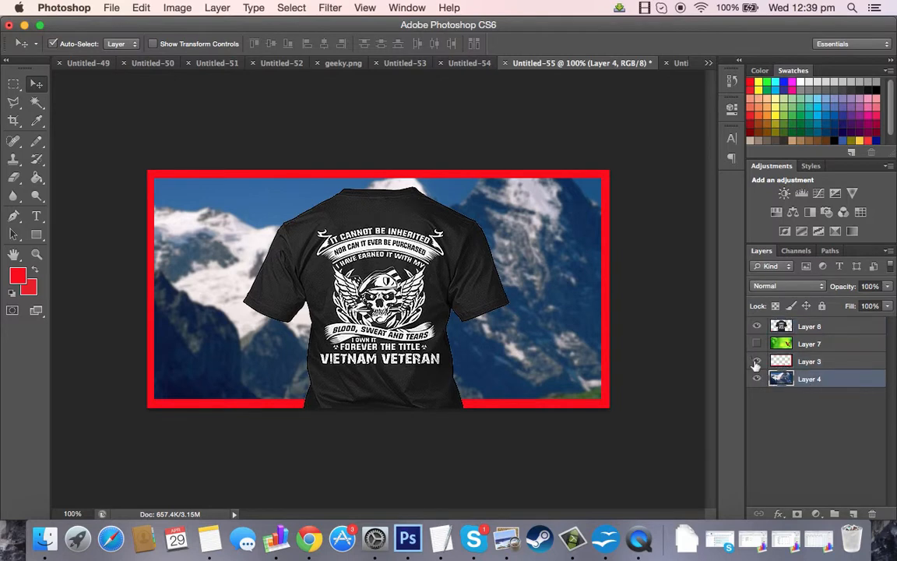
pyautogui.click(756, 362)
pyautogui.click(756, 326)
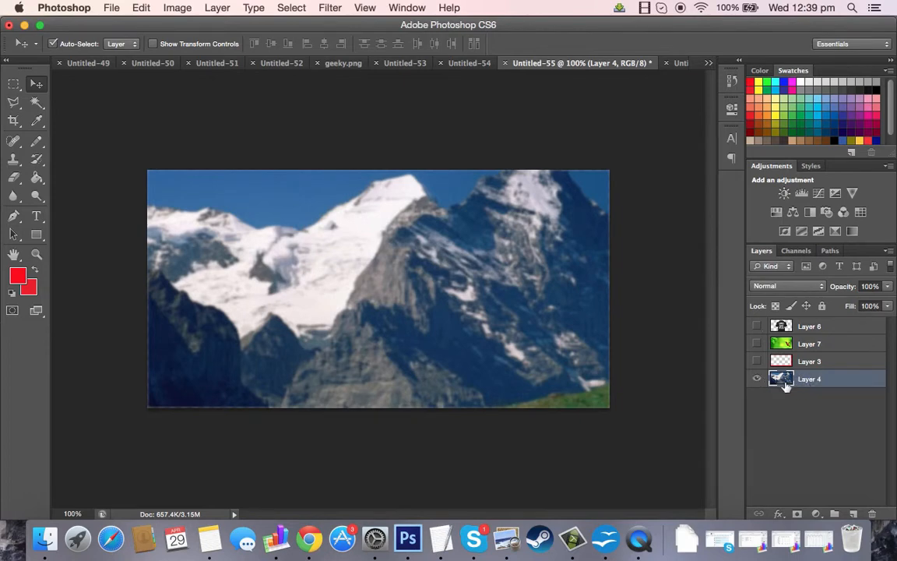
pyautogui.click(756, 361)
pyautogui.click(756, 344)
pyautogui.click(756, 327)
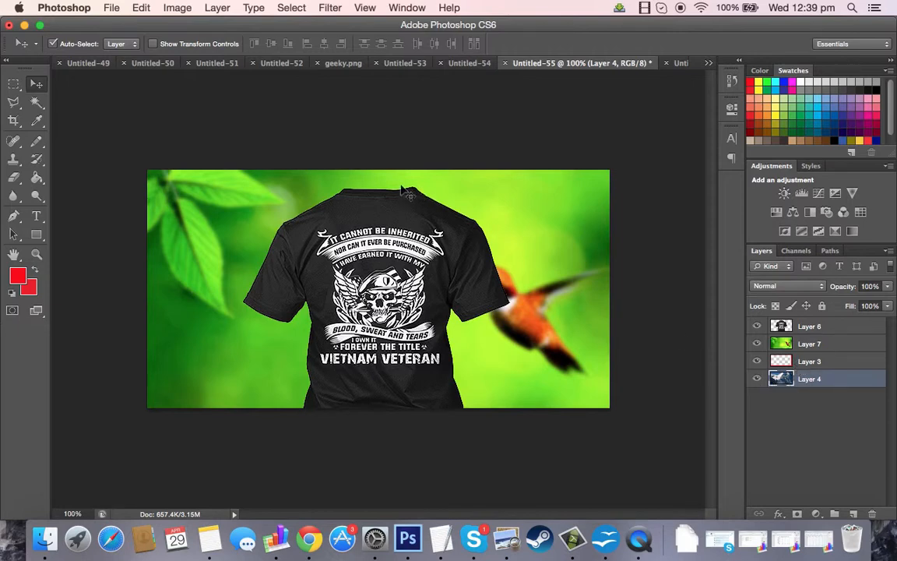
# Move Layer 4 up to the top of the layer stack and back down to the bottom.
pyautogui.press('super+bracketright')
pyautogui.press('super+bracketright')
pyautogui.press('super+bracketright')
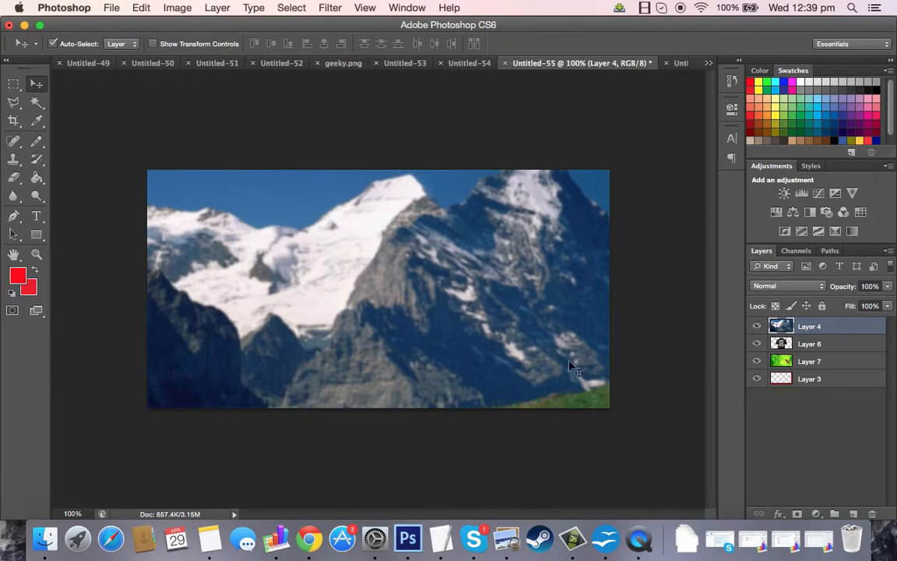
pyautogui.press('super+bracketleft')
pyautogui.press('super+bracketleft')
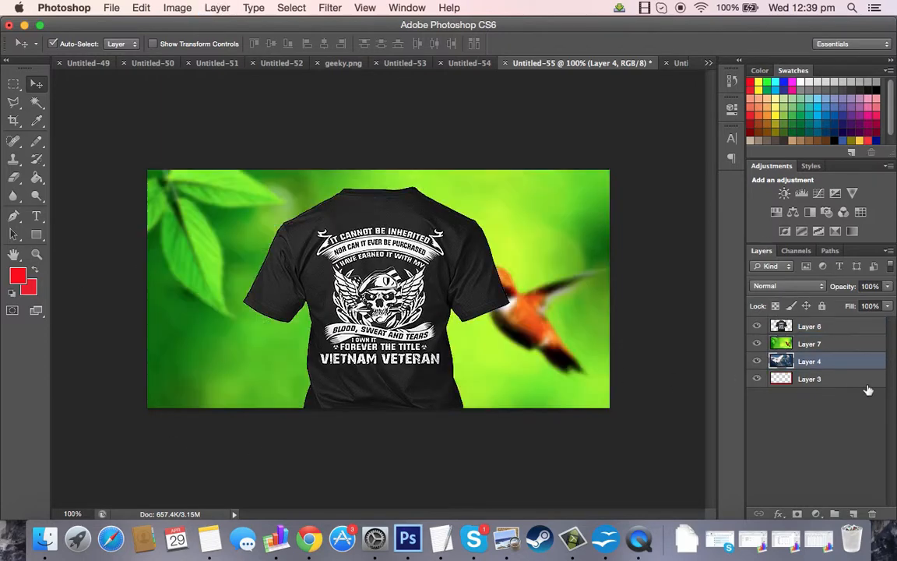
pyautogui.press('super+bracketleft')
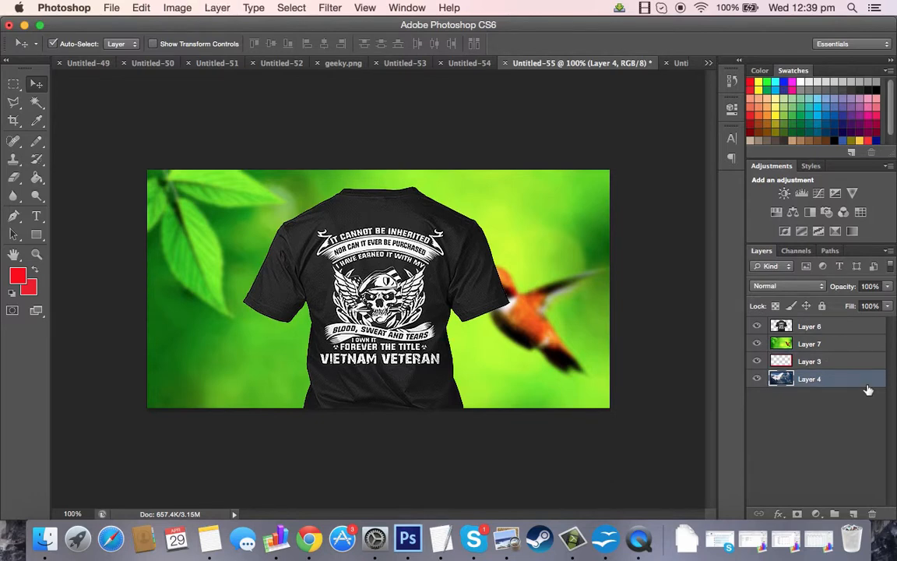
# Move Layer 4 up one position above Layer 3 and hide Layer 4.
pyautogui.press('super+bracketright')
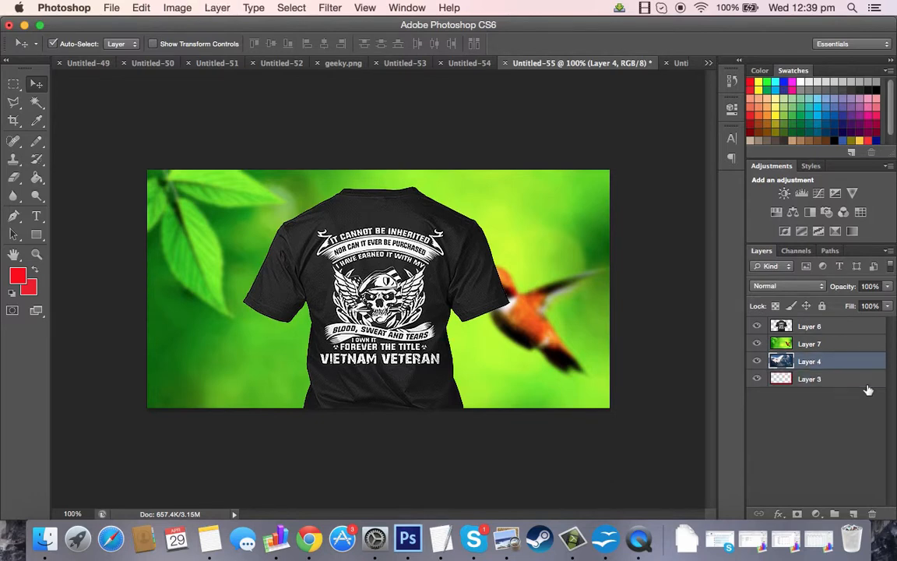
pyautogui.press('super+bracketright')
pyautogui.press('super+bracketleft')
pyautogui.press('super+bracketleft')
pyautogui.press('super+bracketright')
pyautogui.click(757, 344)
pyautogui.click(757, 344)
pyautogui.click(757, 361)
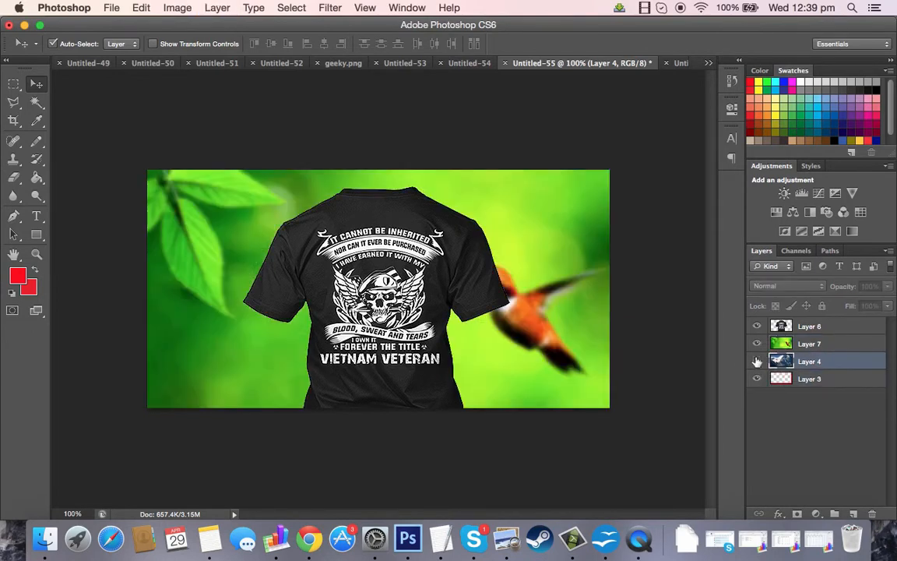
# Move Layer 3 up two positions so it sits directly below Layer 6.
pyautogui.click(791, 387)
pyautogui.press('super+bracketright')
pyautogui.press('super+bracketright')
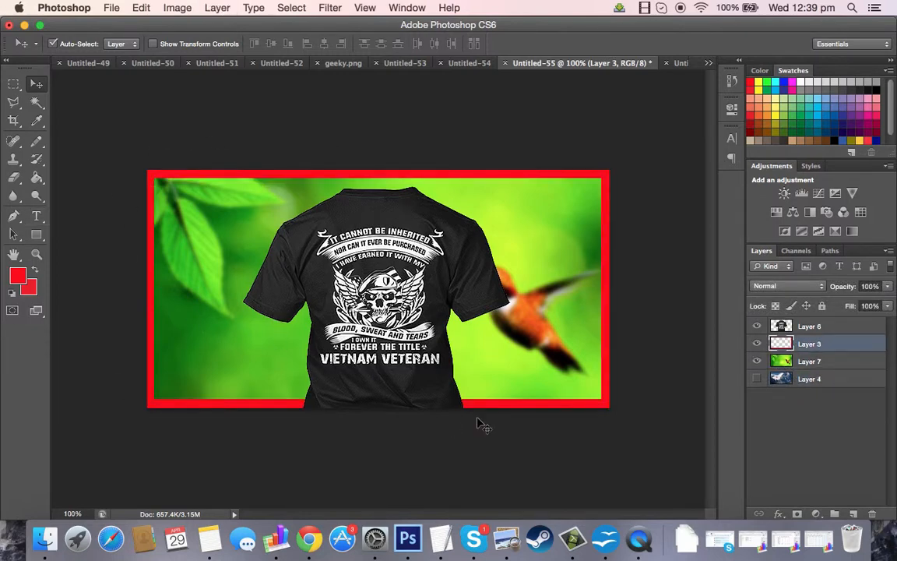
# Add a new layer and fill a small square selection on it with orange near the upper-left leaf.
pyautogui.press('super+shift+n')
pyautogui.press('Return')
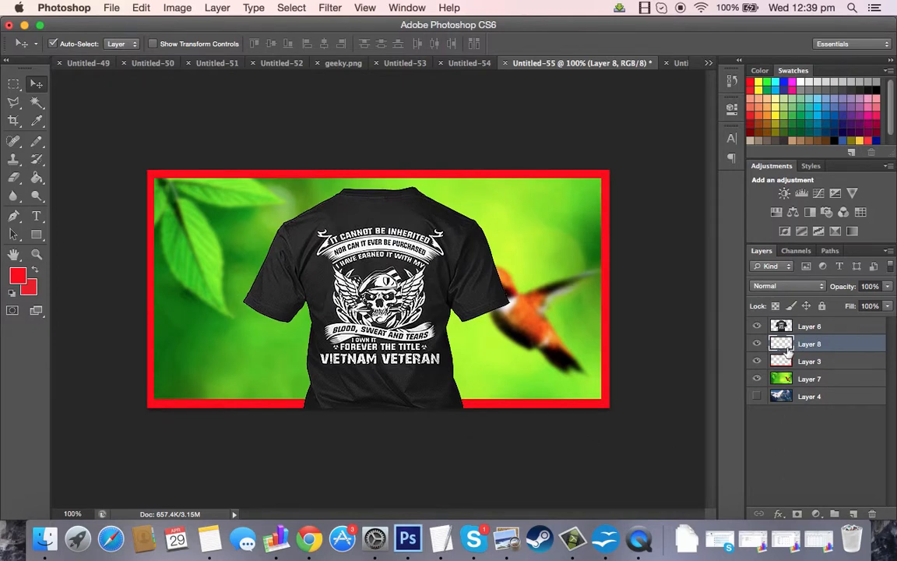
pyautogui.click(14, 83)
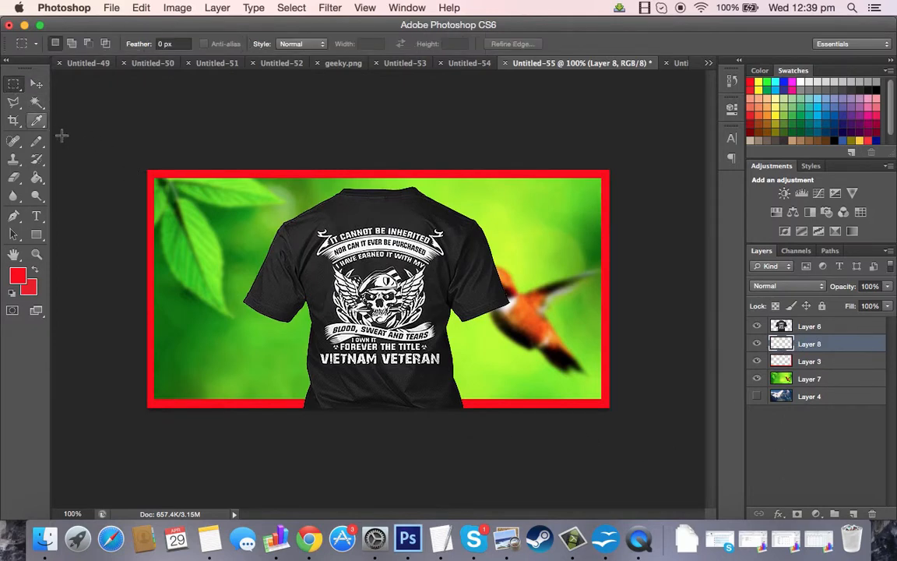
pyautogui.moveTo(173, 214); pyautogui.dragTo(226, 271)
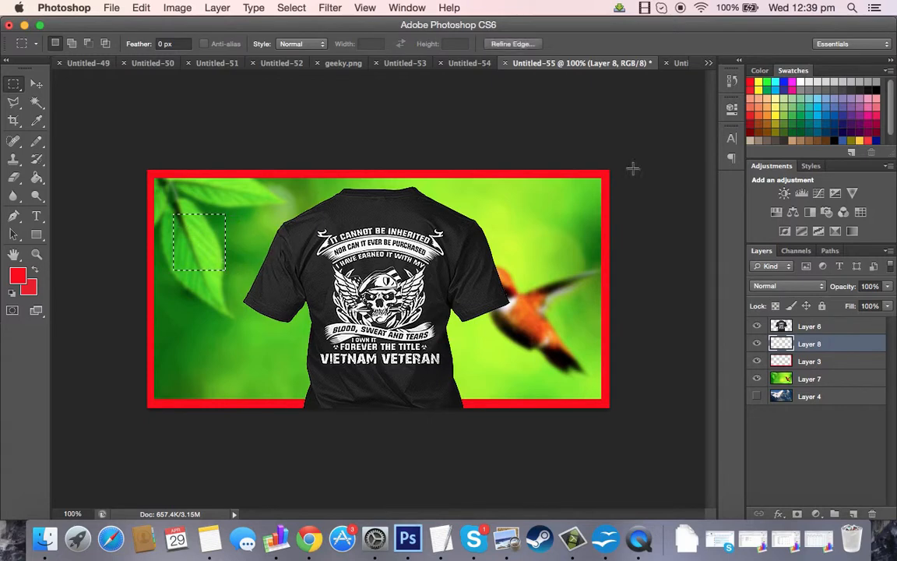
pyautogui.click(767, 115)
pyautogui.press('g')
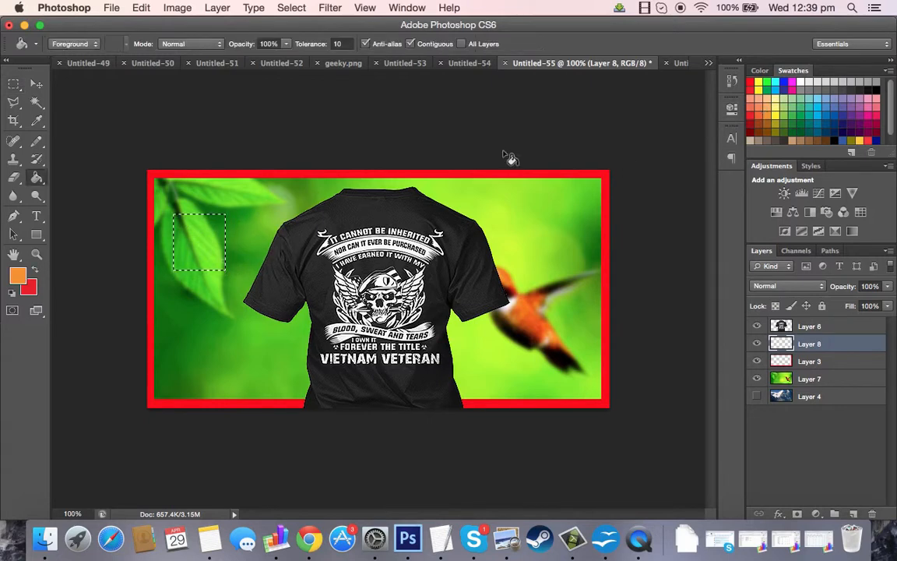
pyautogui.click(184, 233)
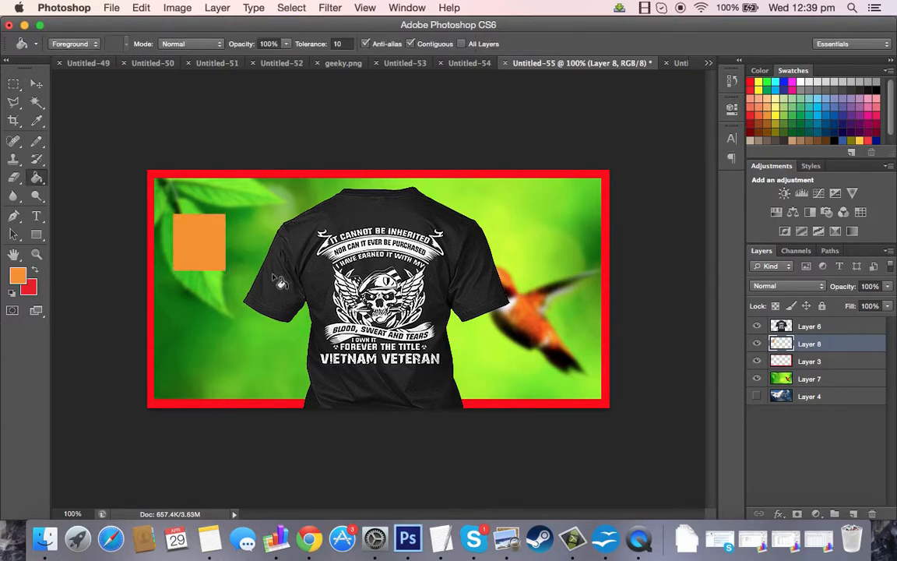
# Move the orange square toward the canvas's left edge, somewhat lower than before.
pyautogui.press('v')
pyautogui.moveTo(195, 234); pyautogui.dragTo(179, 215)
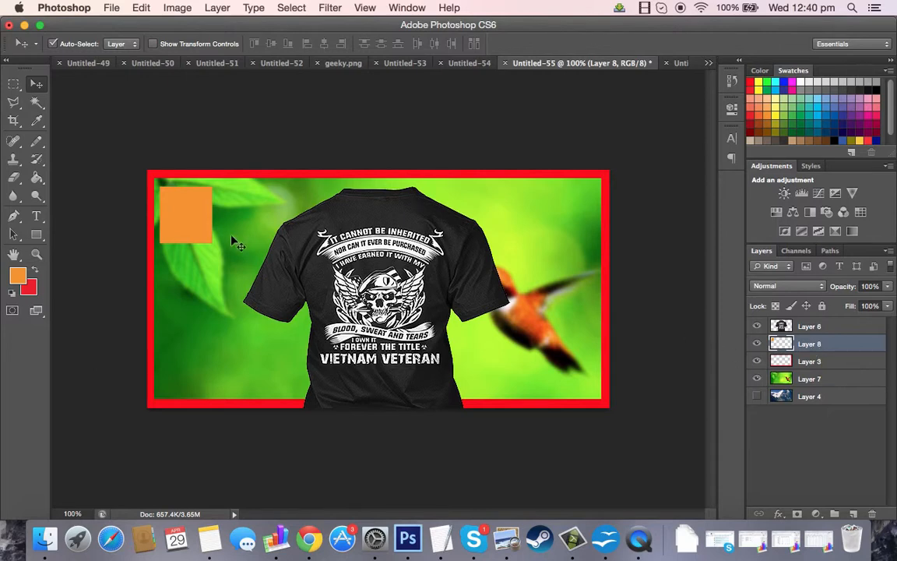
pyautogui.moveTo(201, 232); pyautogui.dragTo(201, 277)
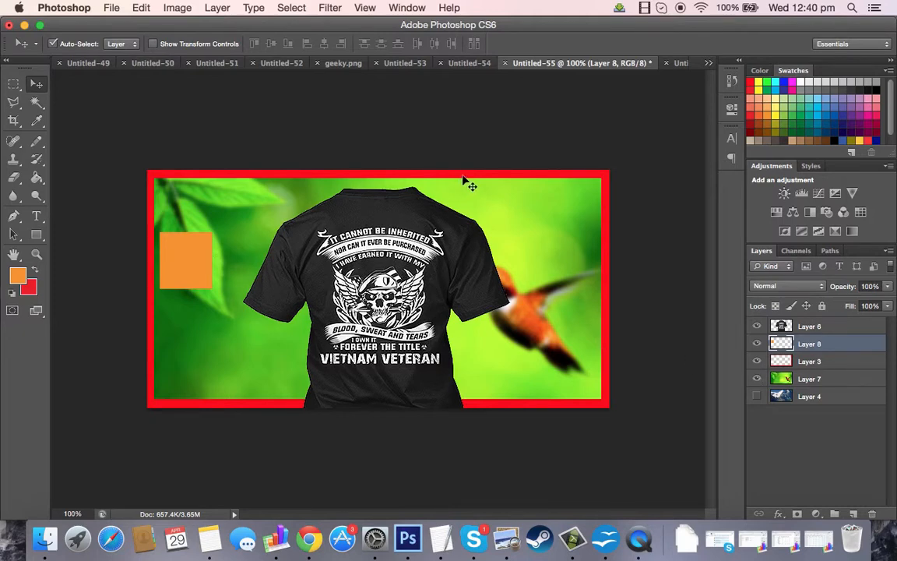
# Drag the shirt, red frame, background and orange square to different canvas positions, undoing the final move.
pyautogui.moveTo(421, 170); pyautogui.dragTo(445, 150)
pyautogui.moveTo(489, 398); pyautogui.dragTo(483, 327)
pyautogui.moveTo(389, 270); pyautogui.dragTo(459, 208)
pyautogui.moveTo(185, 261); pyautogui.dragTo(55, 522)
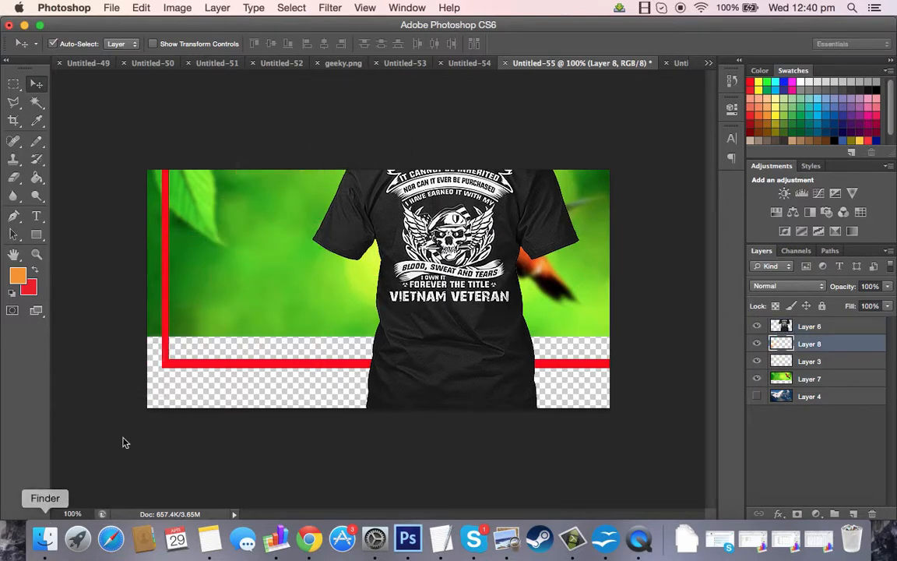
pyautogui.press('super+z')
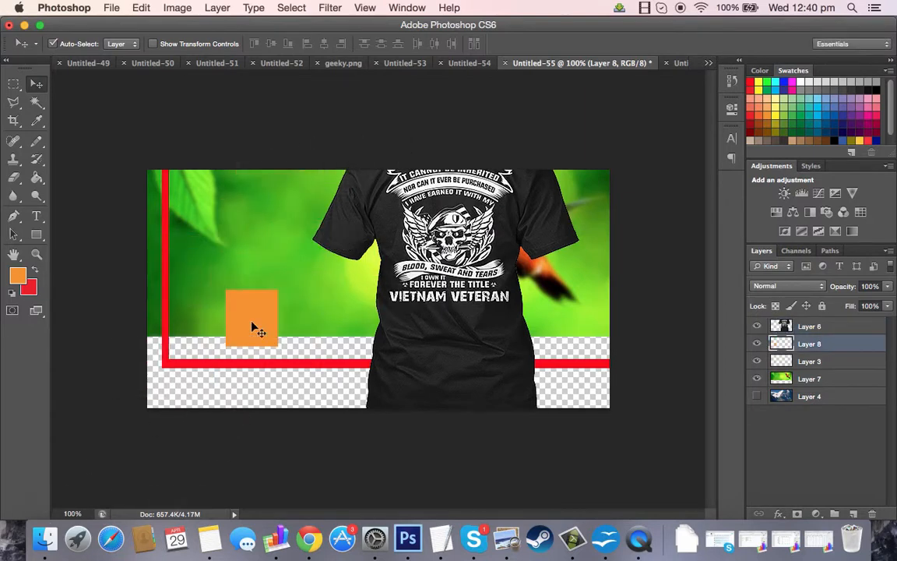
# Push the orange square off the canvas and shift the red frame down and to the right.
pyautogui.moveTo(234, 307); pyautogui.dragTo(136, 444)
pyautogui.moveTo(261, 362); pyautogui.dragTo(303, 391)
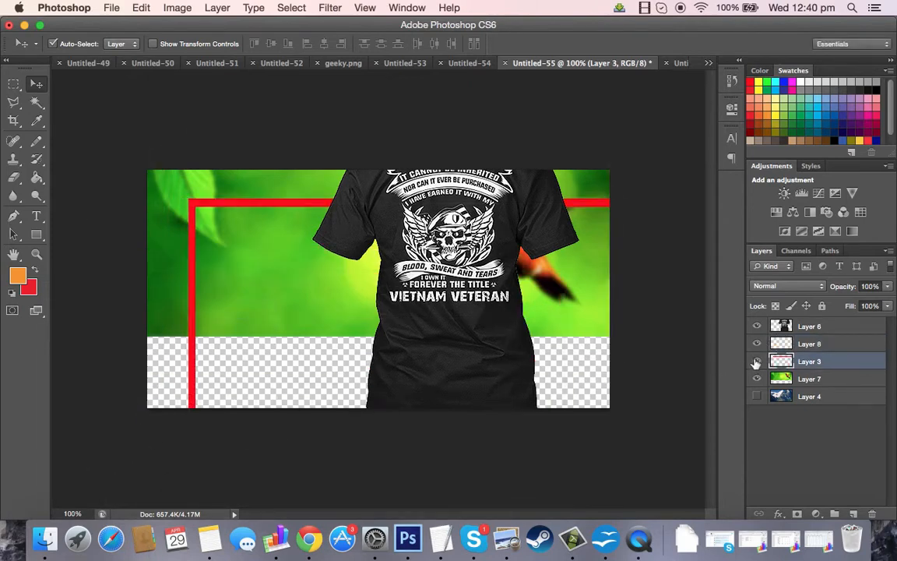
# Hide Layer 3 and reposition the background and shirt layers lower on the canvas.
pyautogui.click(756, 361)
pyautogui.moveTo(588, 310); pyautogui.dragTo(597, 360)
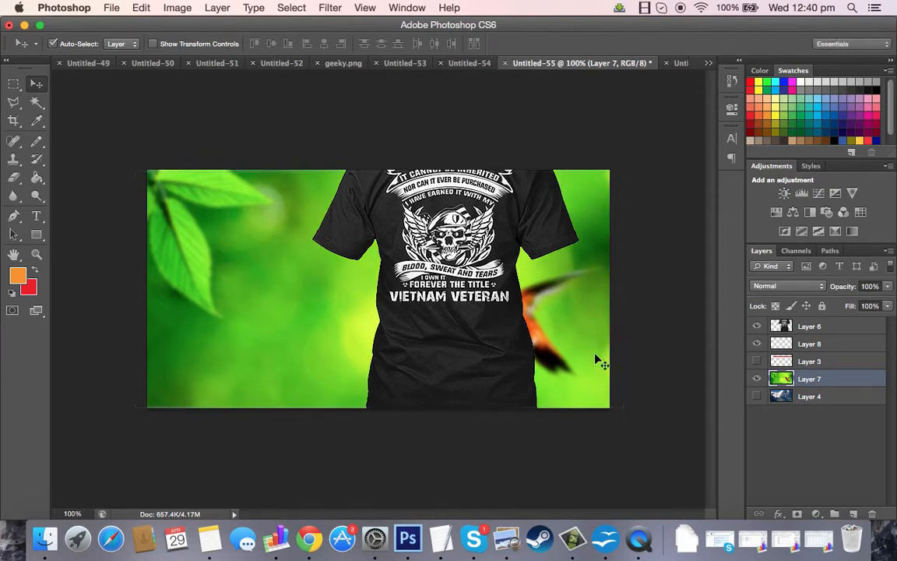
pyautogui.moveTo(510, 320); pyautogui.dragTo(448, 356)
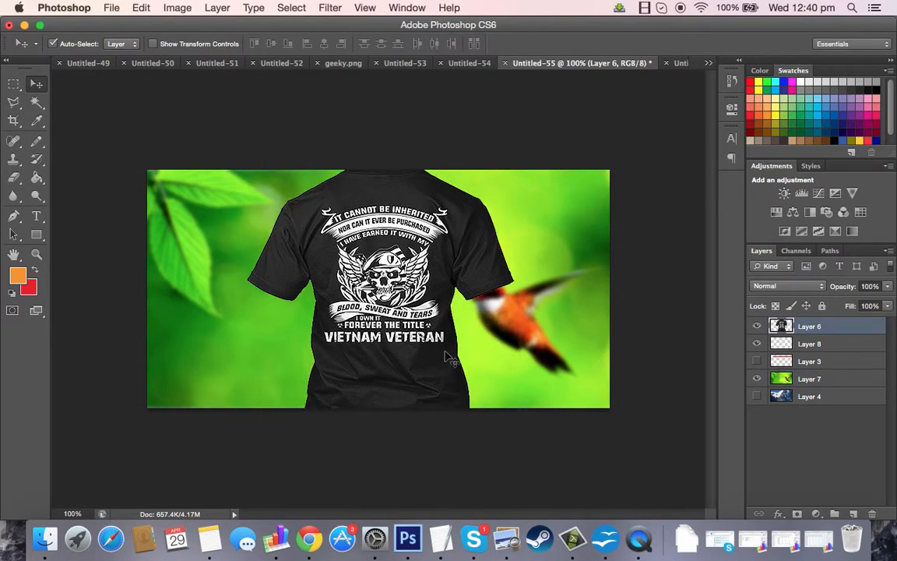
# Show Layer 3 again and try moving the red frame up and left, undoing the move.
pyautogui.click(757, 361)
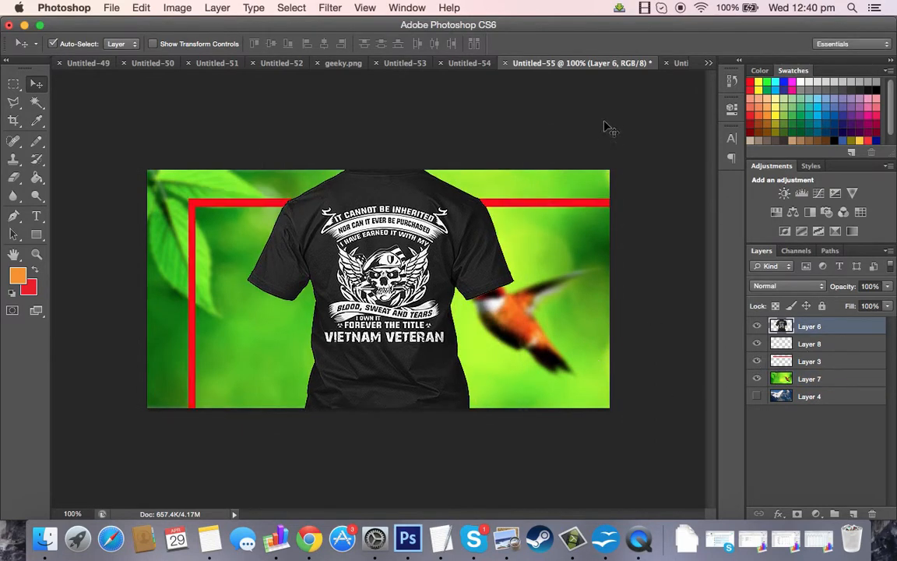
pyautogui.click(559, 207)
pyautogui.moveTo(558, 208); pyautogui.dragTo(510, 182)
pyautogui.press('super+z')
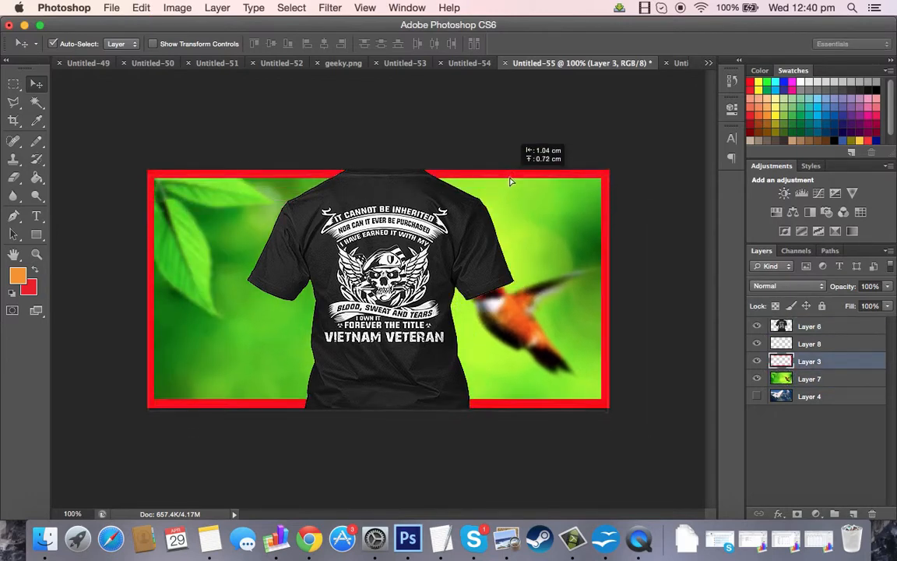
# Hide Layers 3, 7 and 6, then select Layer 7 and make it visible again.
pyautogui.click(757, 361)
pyautogui.click(757, 378)
pyautogui.click(756, 327)
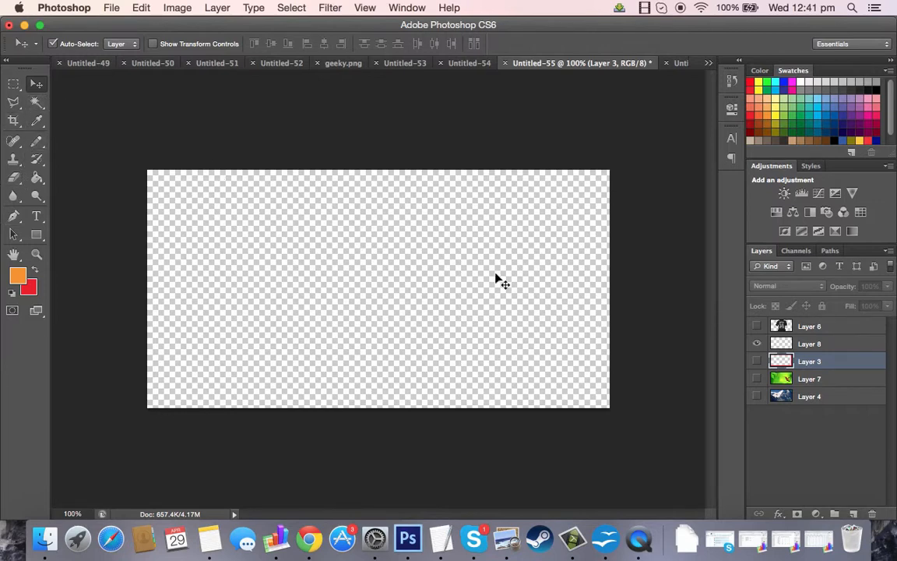
pyautogui.click(810, 378)
pyautogui.click(757, 379)
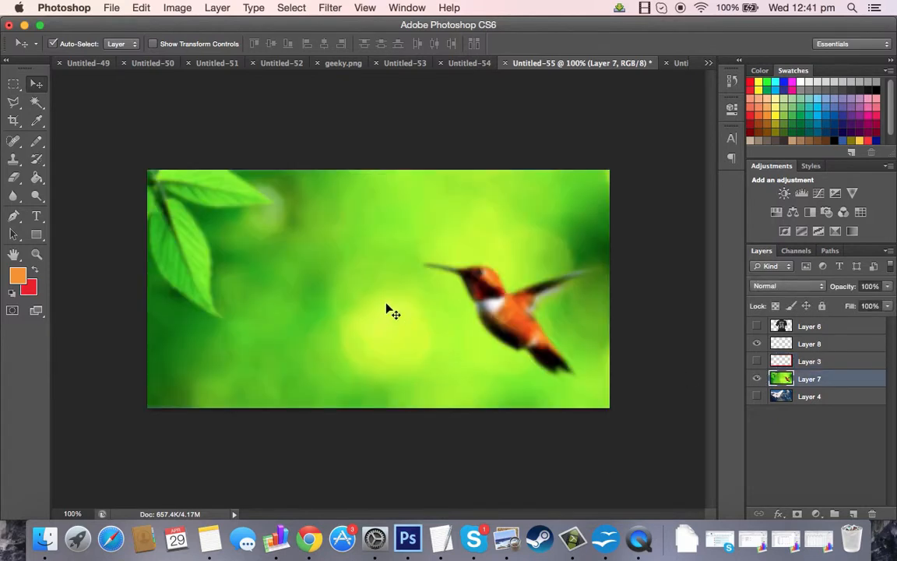
# Pick the Magic Wand and select several background areas around the hummingbird at tolerance 20.
pyautogui.click(41, 106)
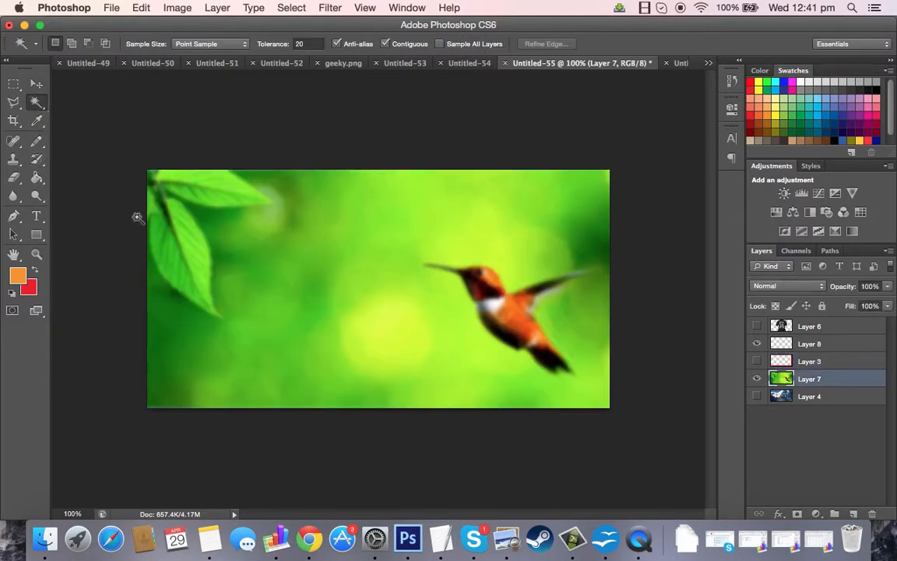
pyautogui.click(369, 335)
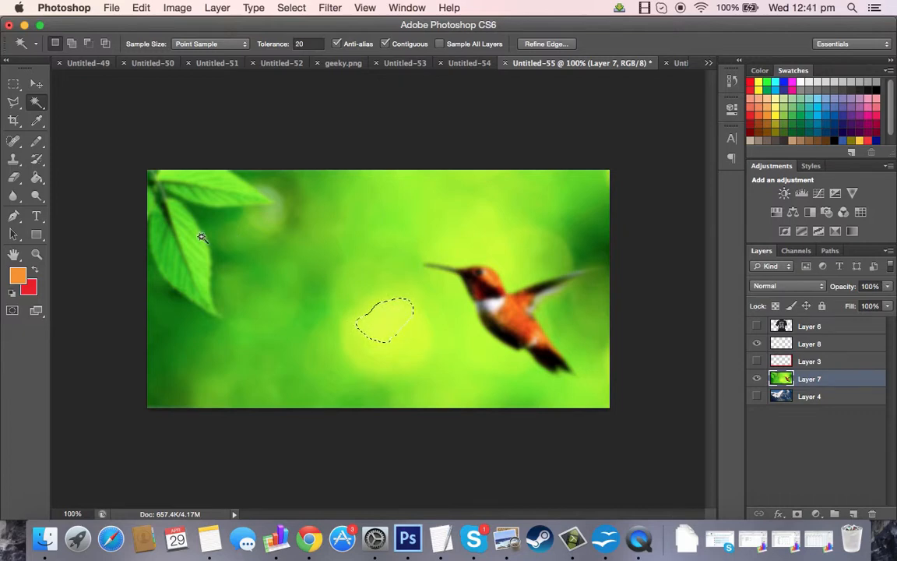
pyautogui.click(514, 320)
pyautogui.keyDown('shift'); pyautogui.click(515, 318); pyautogui.keyUp('shift')
pyautogui.click(459, 247)
pyautogui.click(375, 190)
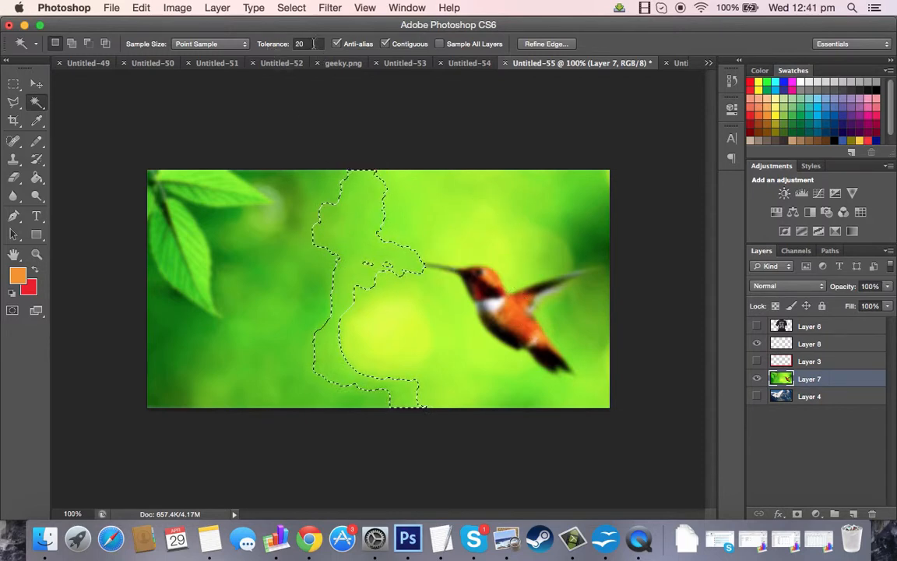
# Raise the Magic Wand tolerance to 100 and select background areas again.
pyautogui.click(277, 45)
pyautogui.write('100')
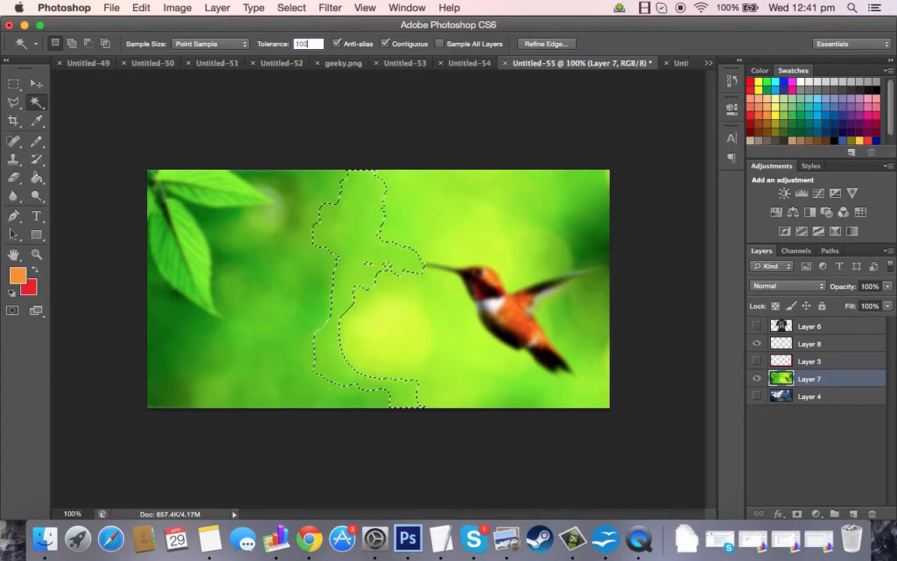
pyautogui.click(381, 322)
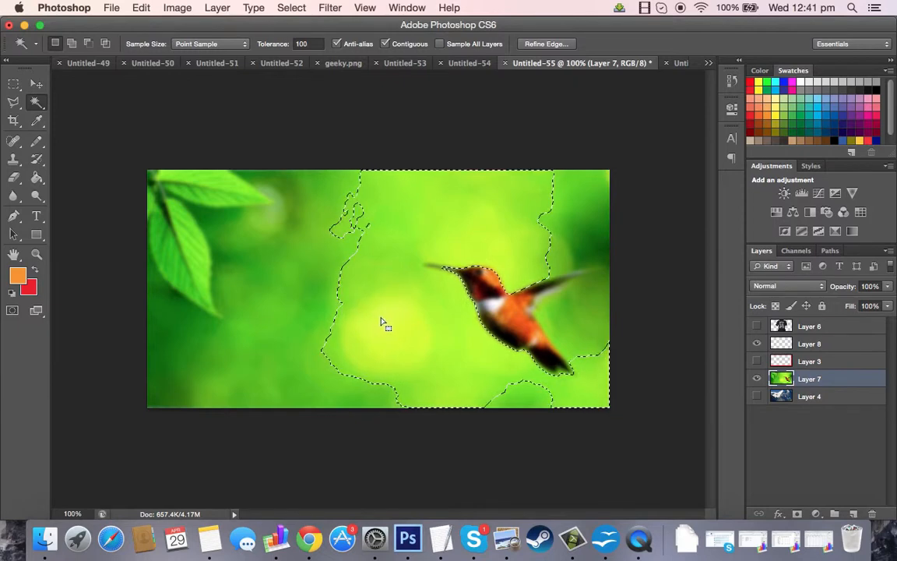
pyautogui.click(270, 295)
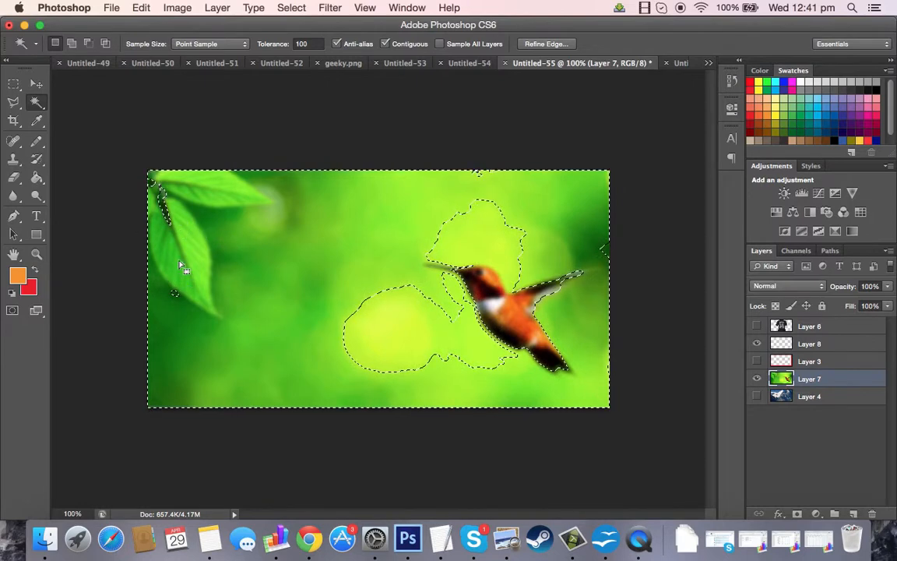
# Lower the tolerance to 5, clear the selection and select a small patch of background.
pyautogui.click(253, 45)
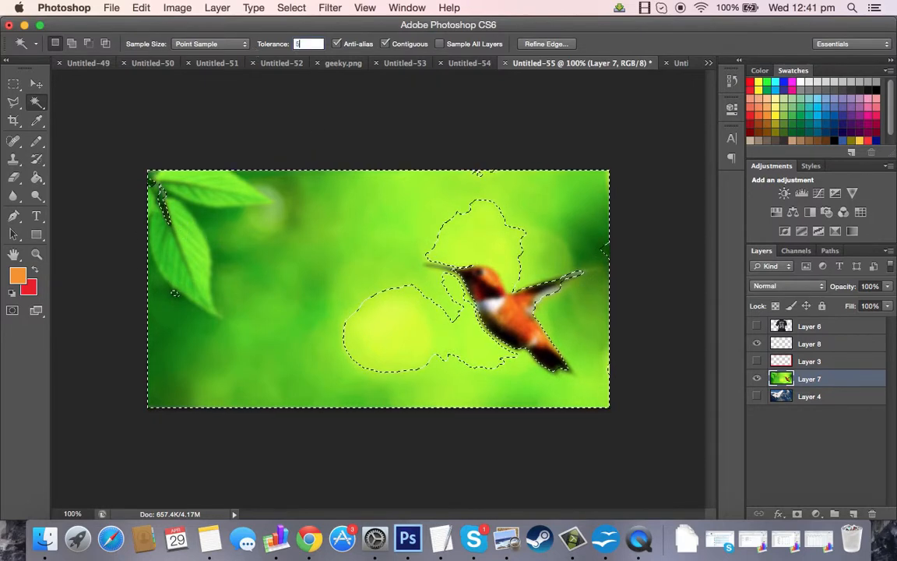
pyautogui.write('5')
pyautogui.press('super+d')
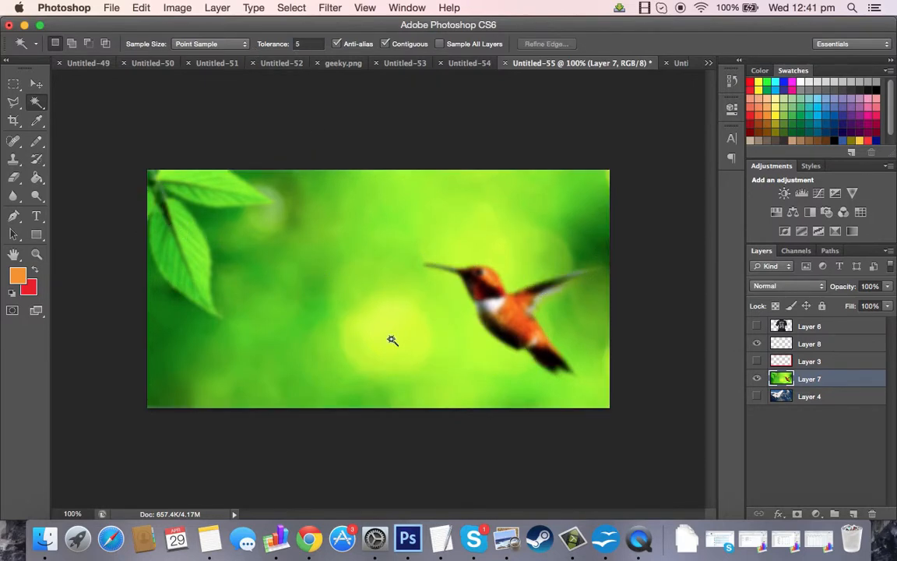
pyautogui.click(378, 326)
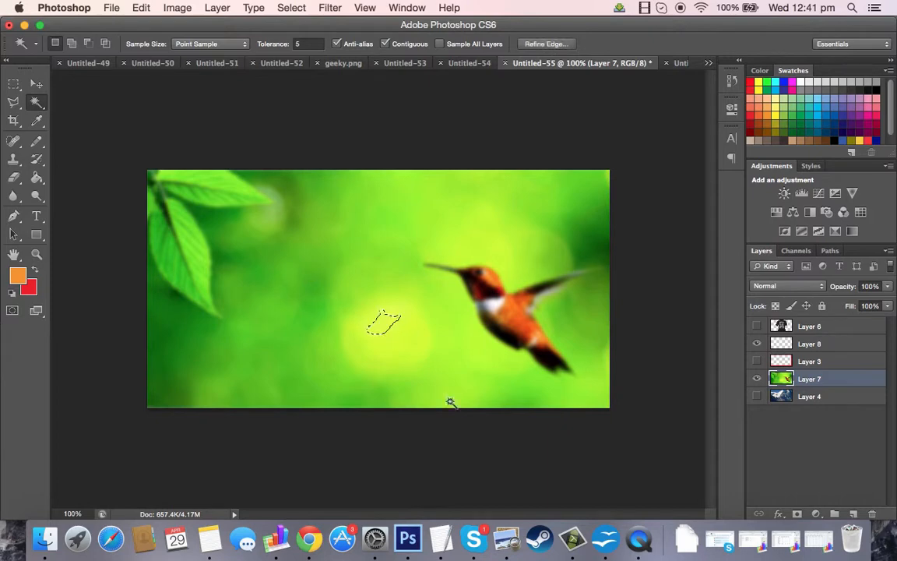
# Make more small Magic Wand selections on the background, deselecting after each try.
pyautogui.click(355, 344)
pyautogui.click(270, 261)
pyautogui.click(273, 45)
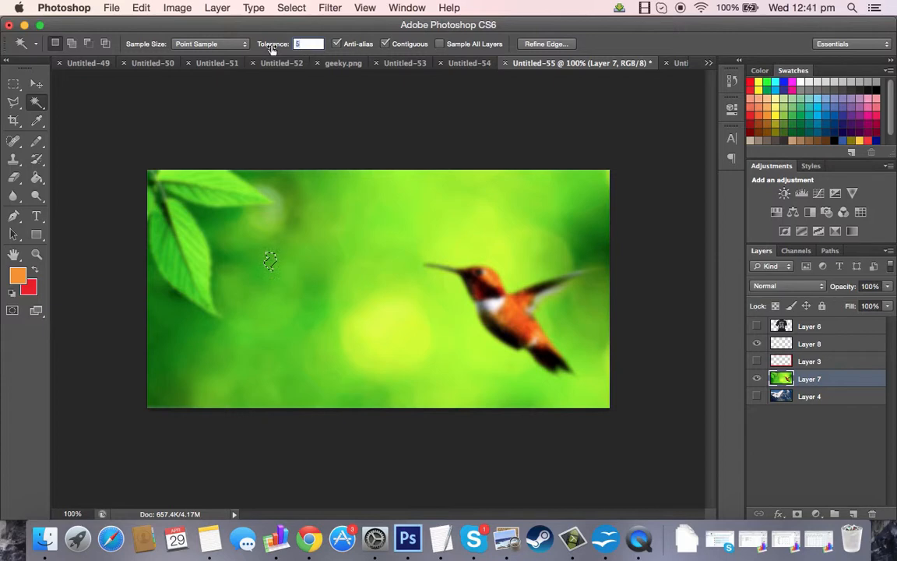
pyautogui.press('super+d')
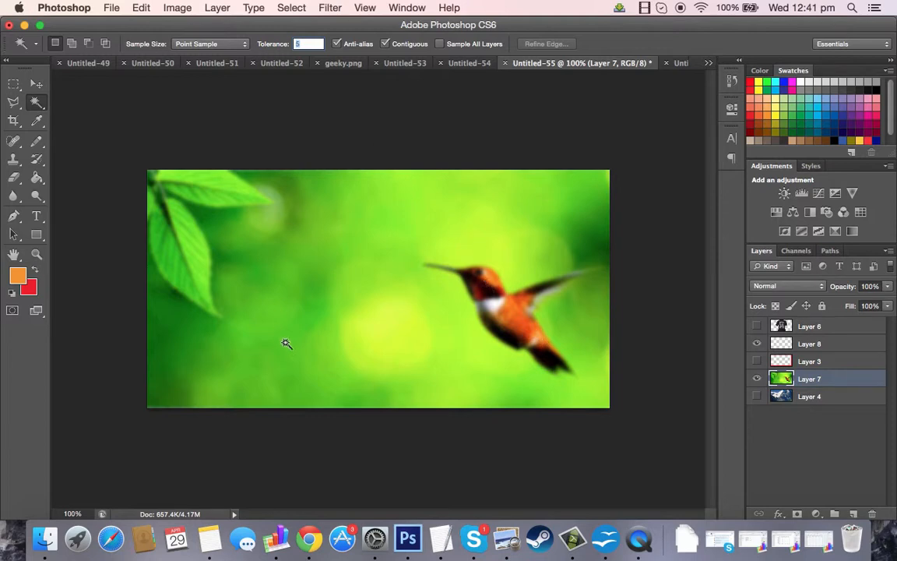
pyautogui.click(354, 241)
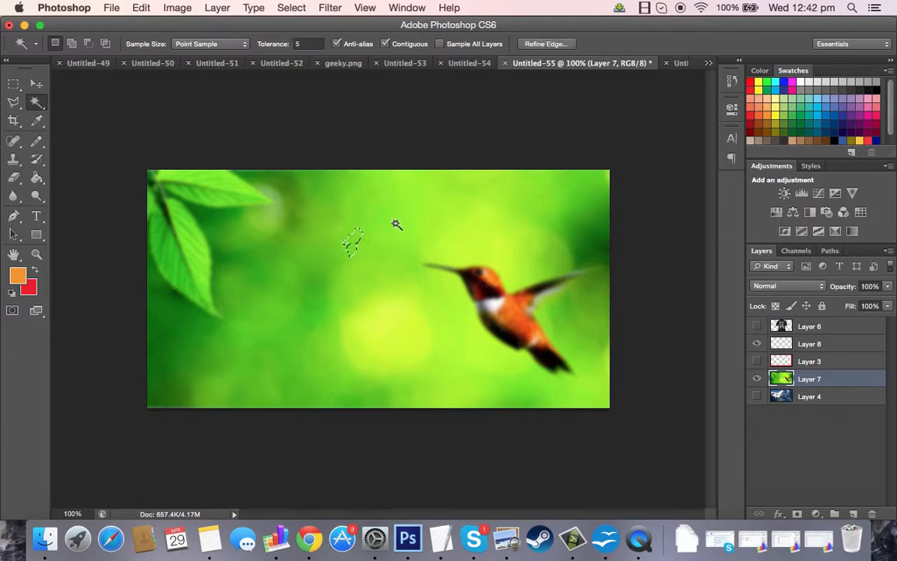
pyautogui.press('super+d')
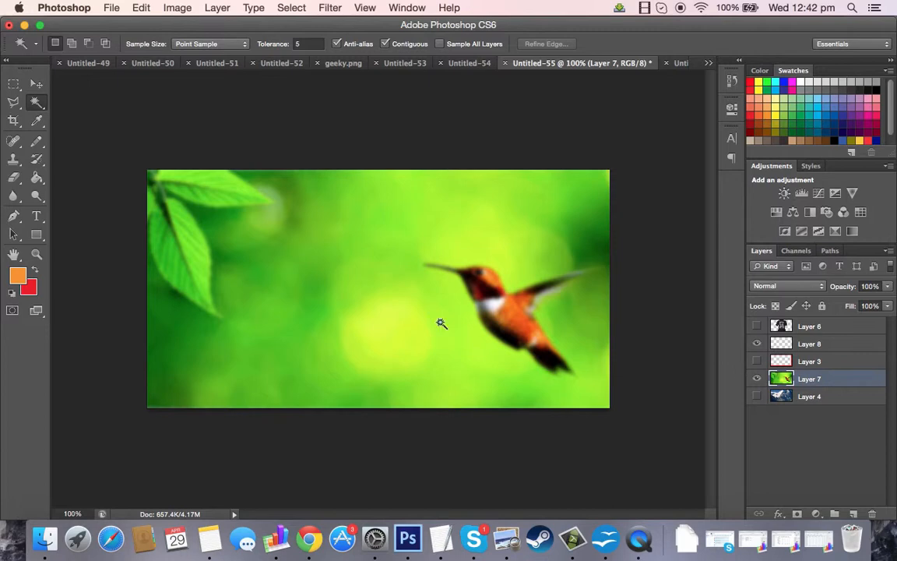
# Sample the light yellow-green from the background with the Eyedropper as the foreground colour.
pyautogui.click(38, 124)
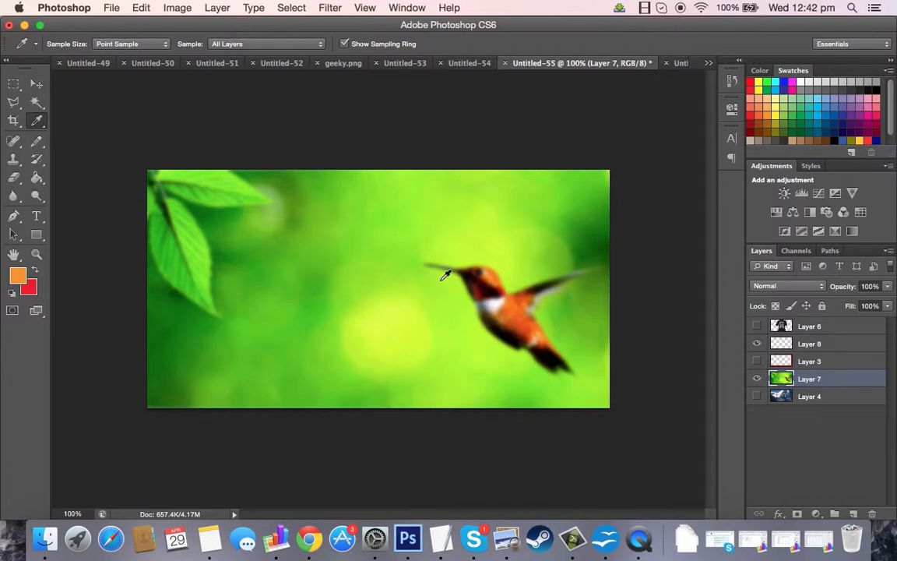
pyautogui.click(373, 322)
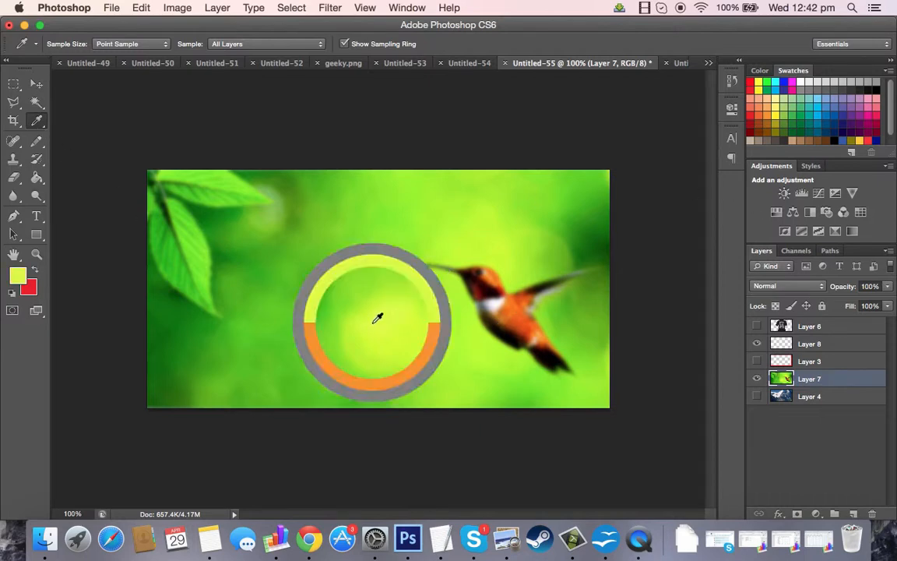
pyautogui.click(18, 275)
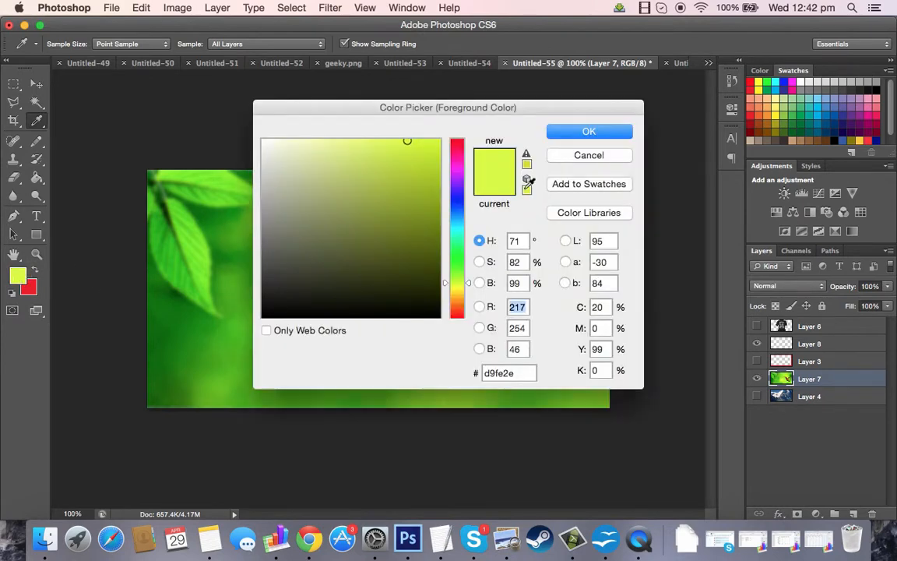
pyautogui.click(583, 132)
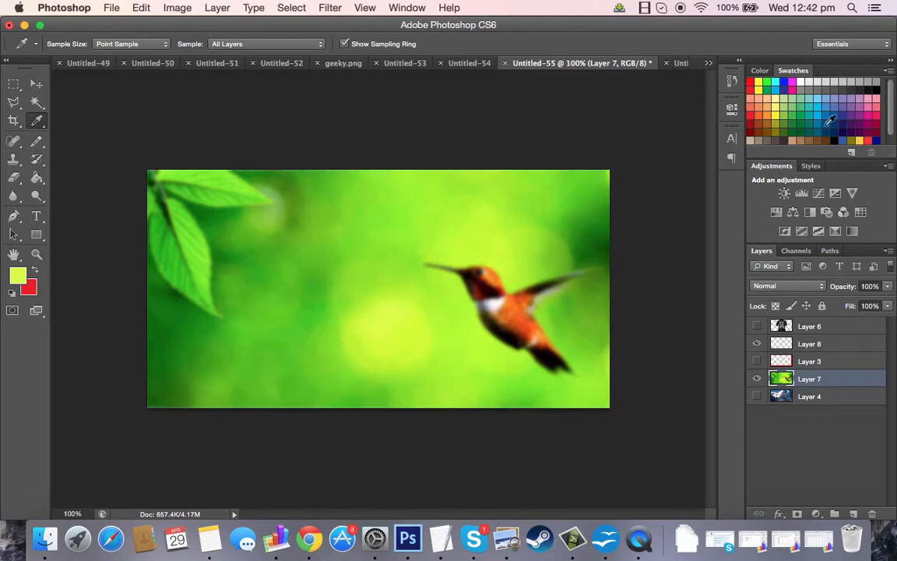
# Add the sampled foreground colour to the Swatches panel as a new swatch.
pyautogui.scroll(-1, 847, 102)
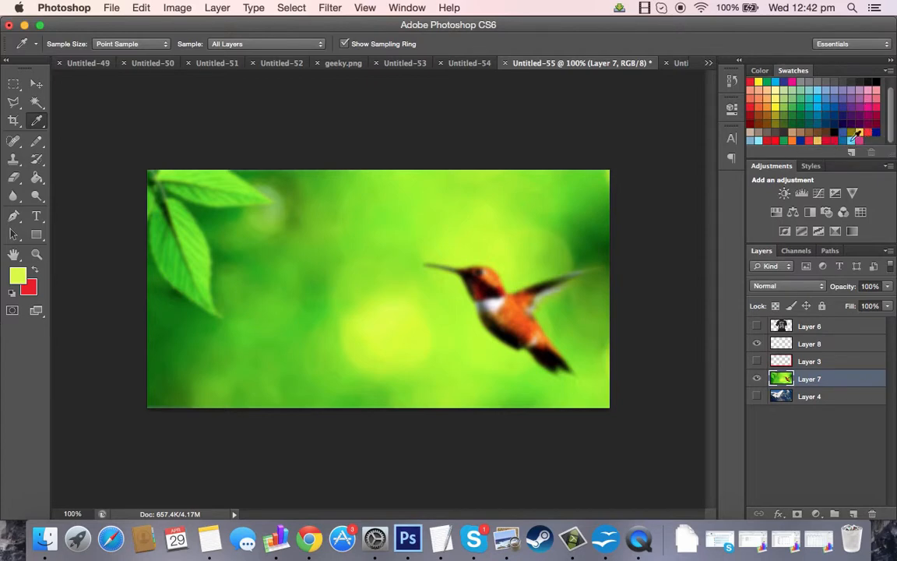
pyautogui.click(876, 152)
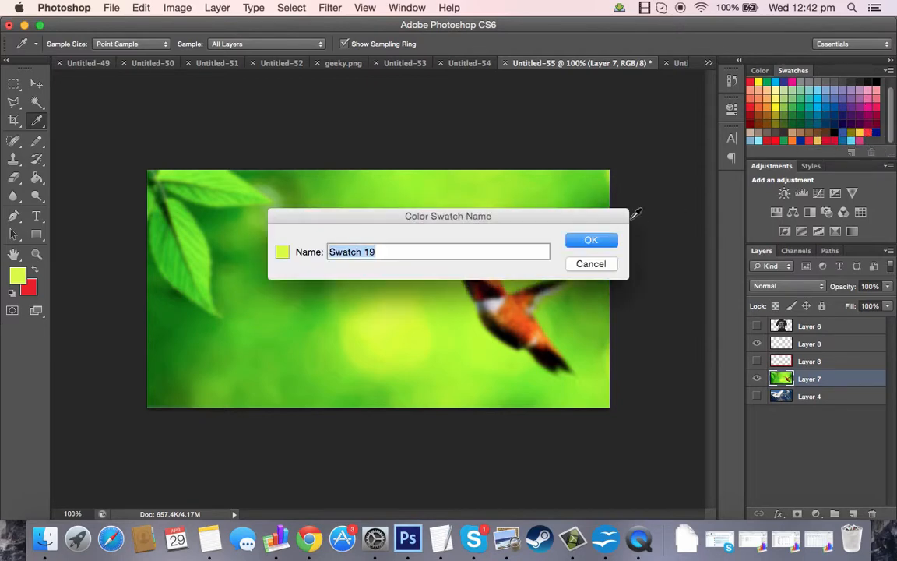
pyautogui.click(577, 239)
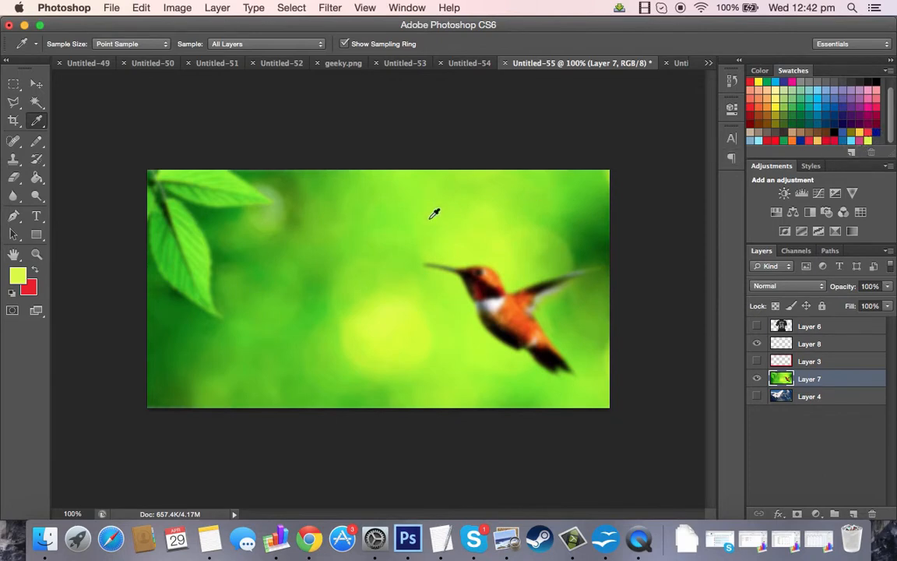
# Create a new empty layer above Layer 7.
pyautogui.press('t')
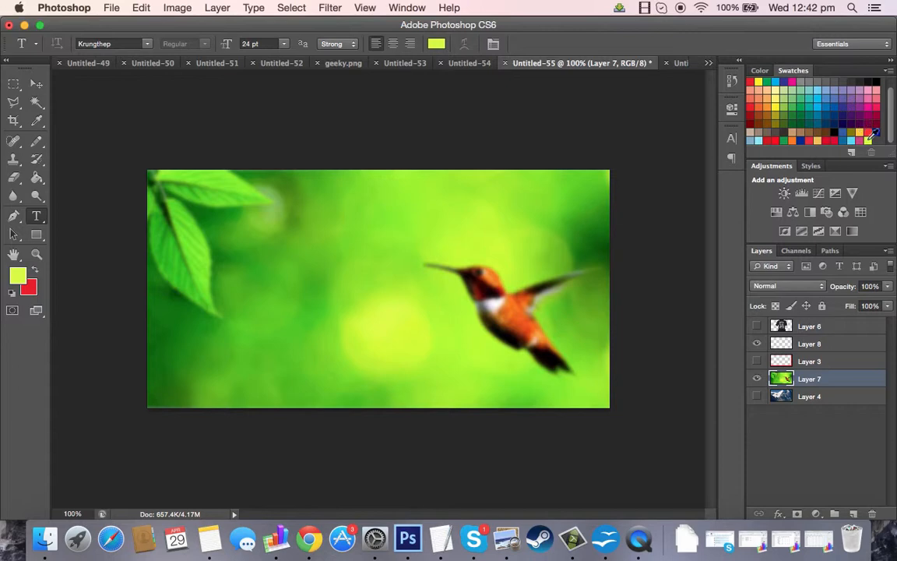
pyautogui.press('super+shift+n')
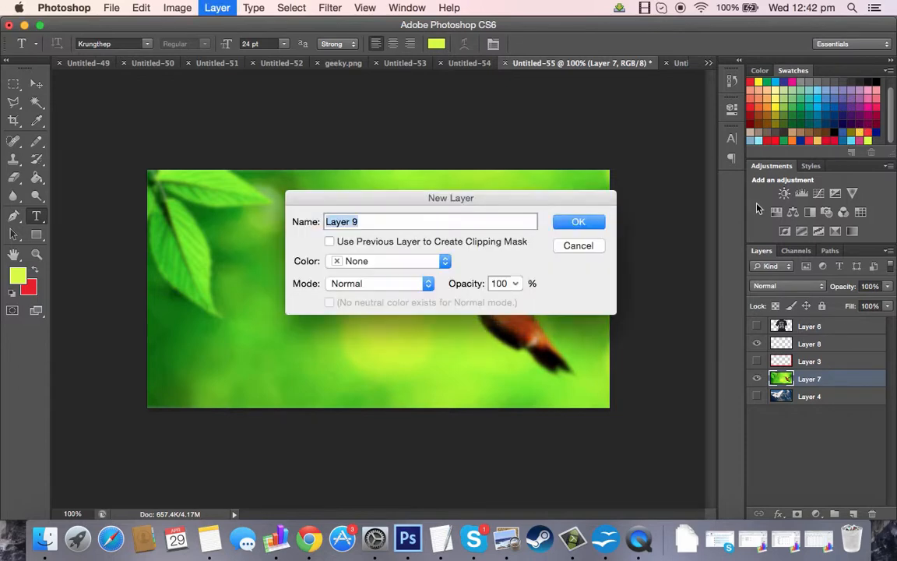
pyautogui.press('Return')
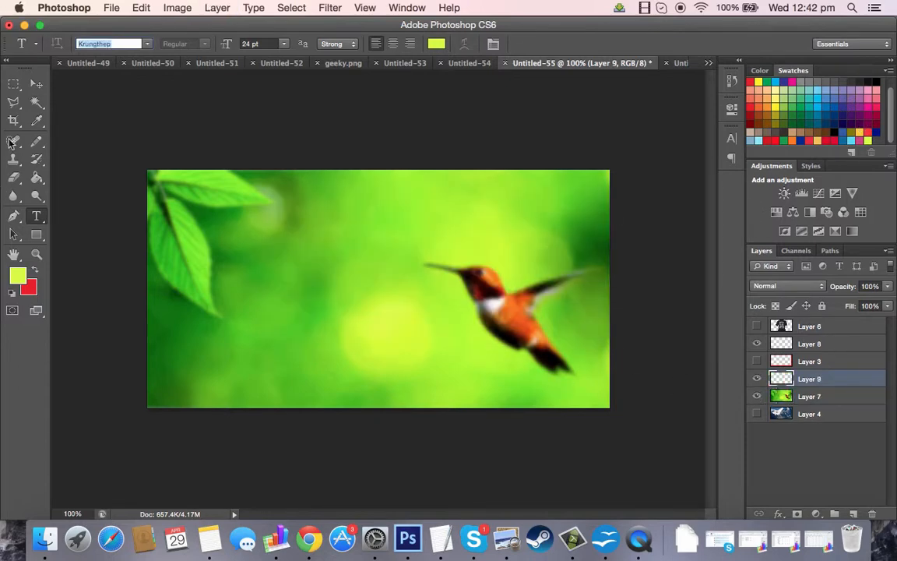
# Draw a large rectangular selection over the canvas centre and fill it with the yellow-green foreground colour.
pyautogui.click(19, 90)
pyautogui.moveTo(182, 219); pyautogui.dragTo(531, 395)
pyautogui.press('g')
pyautogui.click(385, 325)
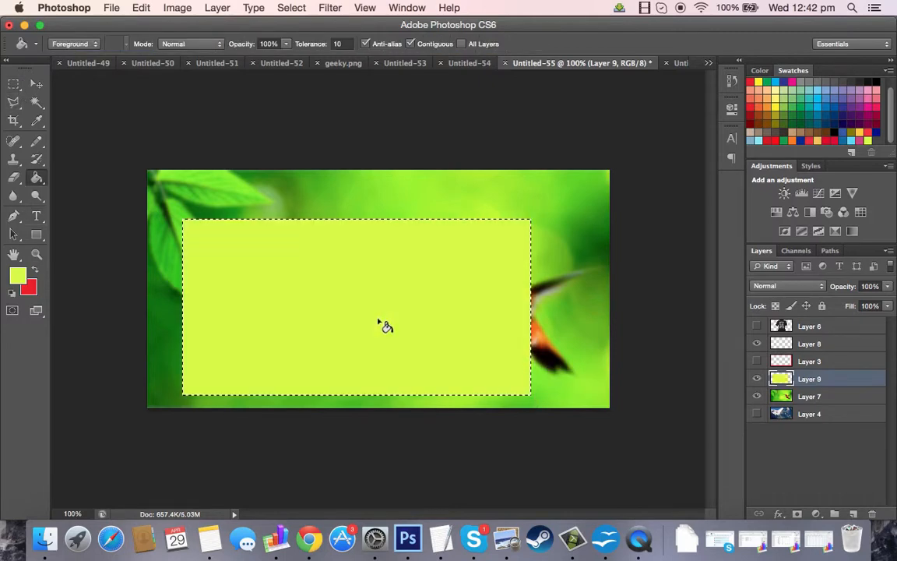
pyautogui.press('super+d')
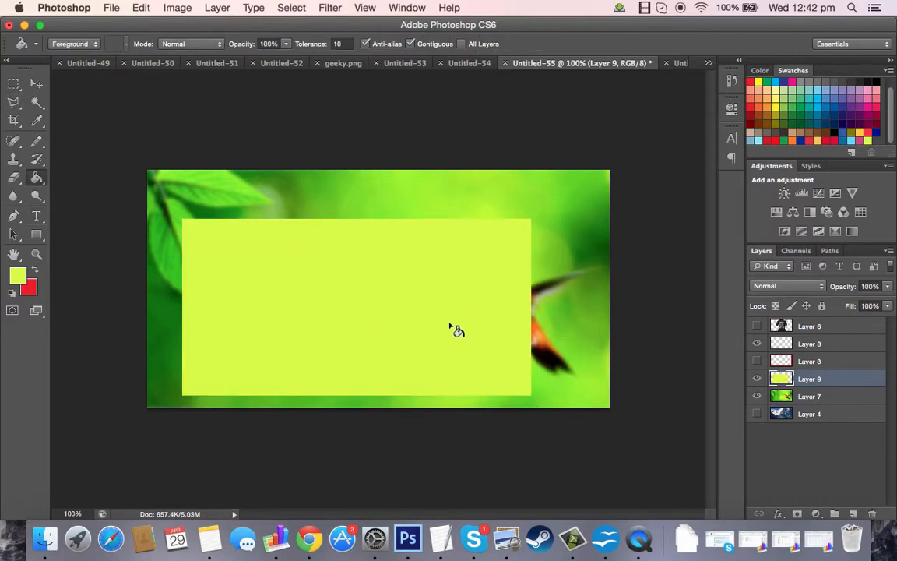
# Move the yellow-green rectangle up and left, then hide Layer 9.
pyautogui.press('v')
pyautogui.moveTo(422, 333)
pyautogui.mouseDown()
pyautogui.moveTo(385, 318)
pyautogui.moveTo(353, 288)
pyautogui.mouseUp()
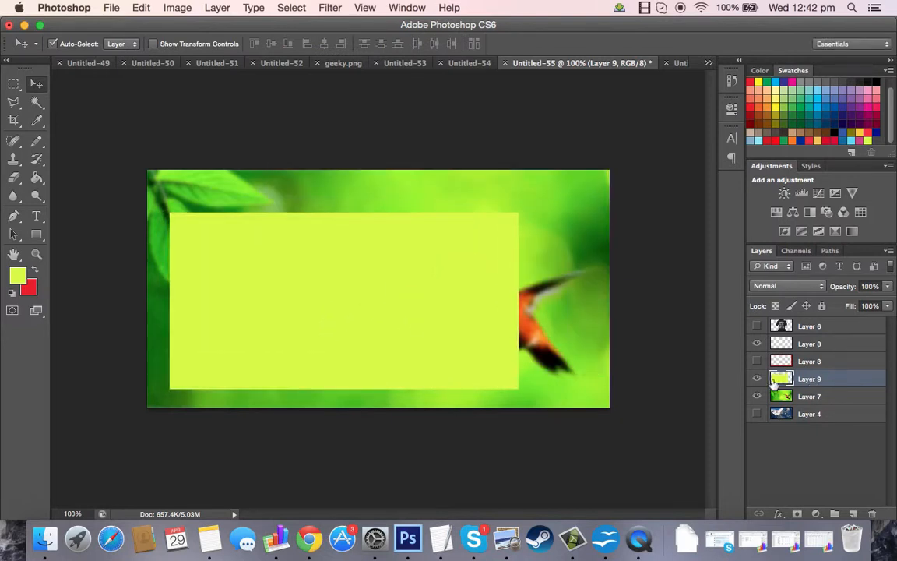
pyautogui.click(757, 380)
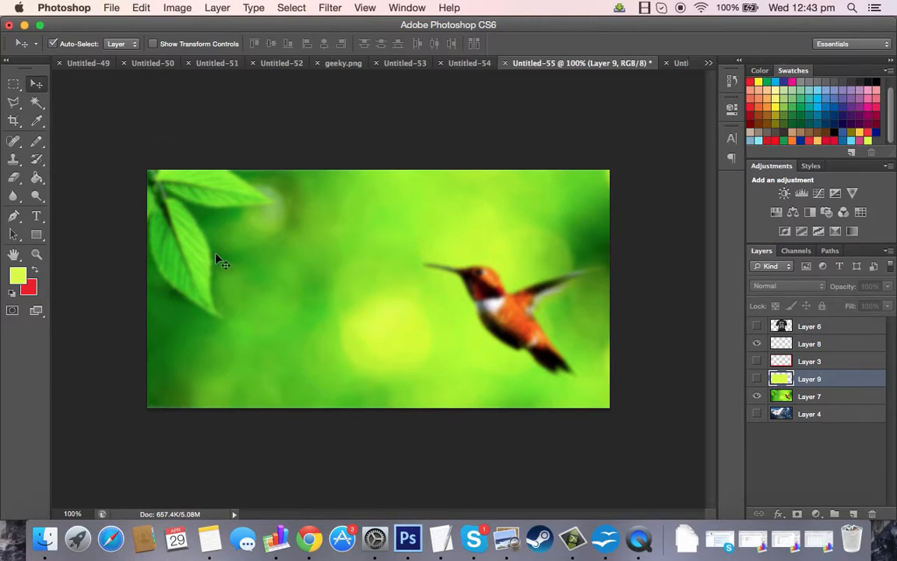
# Drag the background image around and set it back so it fills the canvas.
pyautogui.moveTo(217, 257); pyautogui.dragTo(278, 296)
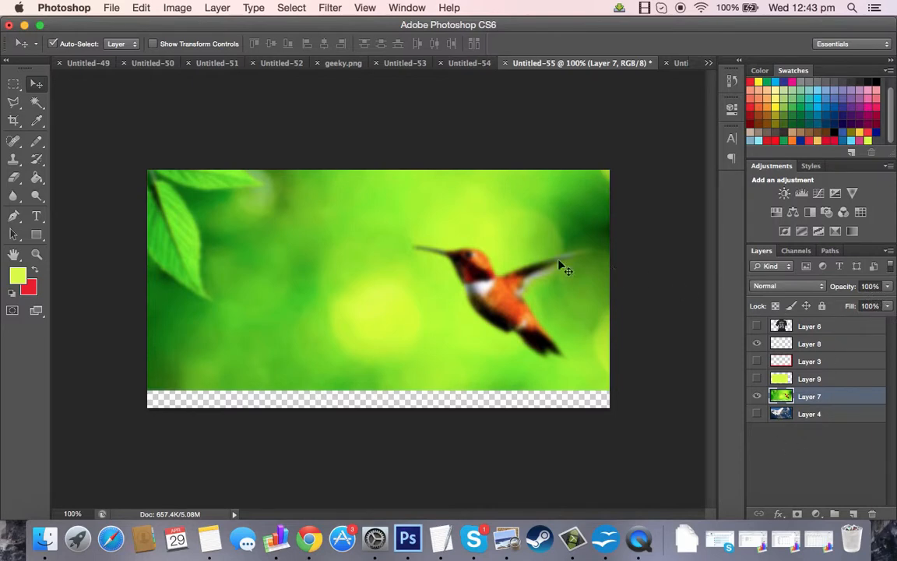
pyautogui.moveTo(382, 231); pyautogui.dragTo(401, 201)
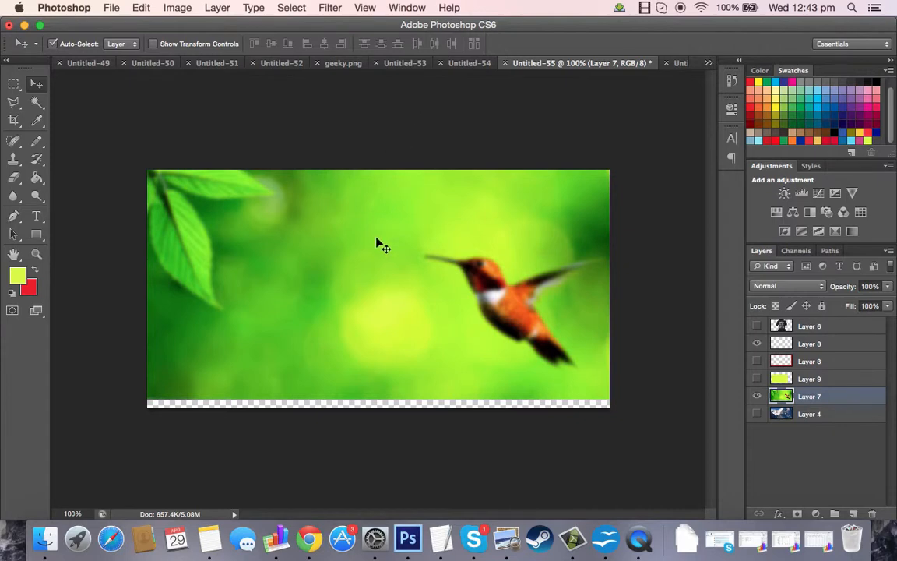
pyautogui.moveTo(376, 238); pyautogui.dragTo(376, 249)
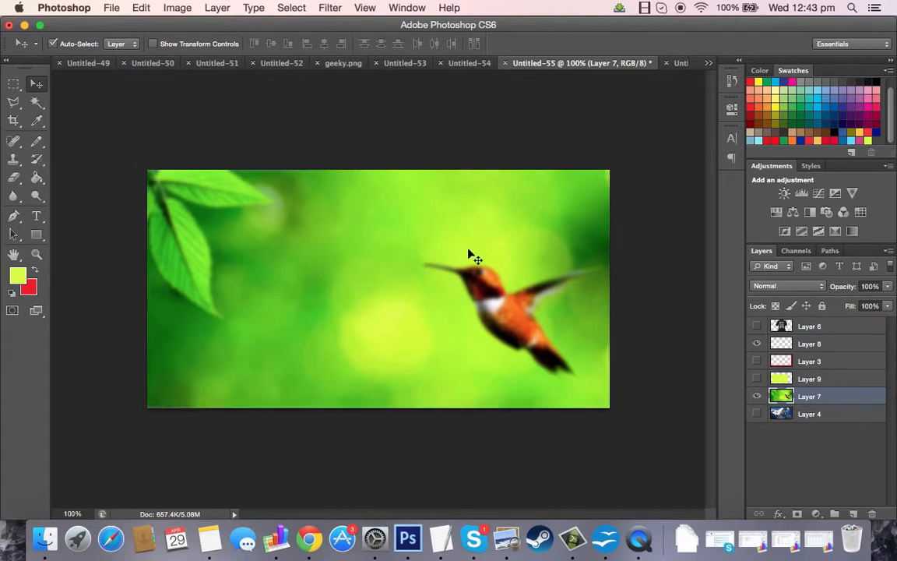